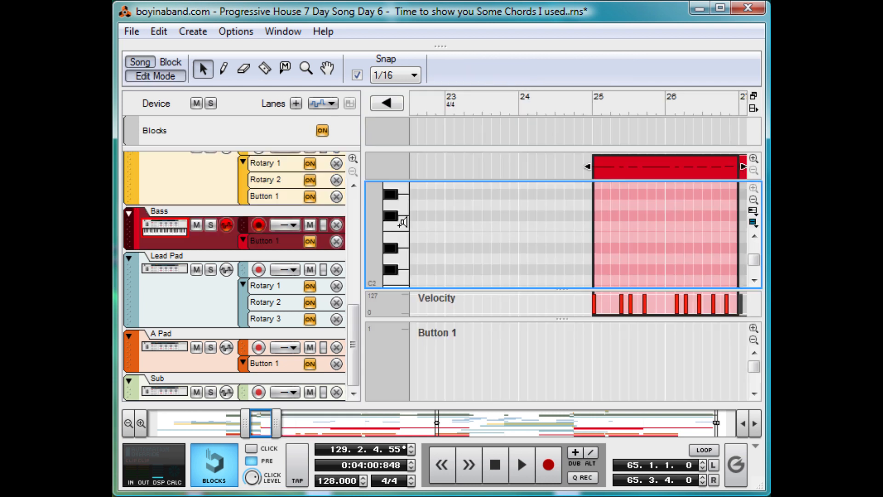
- Enlarge the Bass note display and inspect the successive two-bar clips between bars 27 and 33
scroll(623, 244, down, 5)
drag(576, 289, 565, 316)
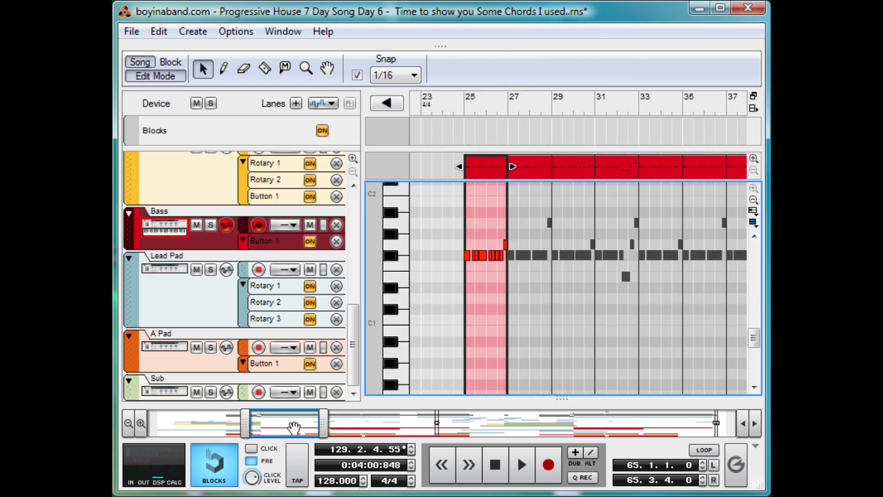
drag(296, 427, 305, 424)
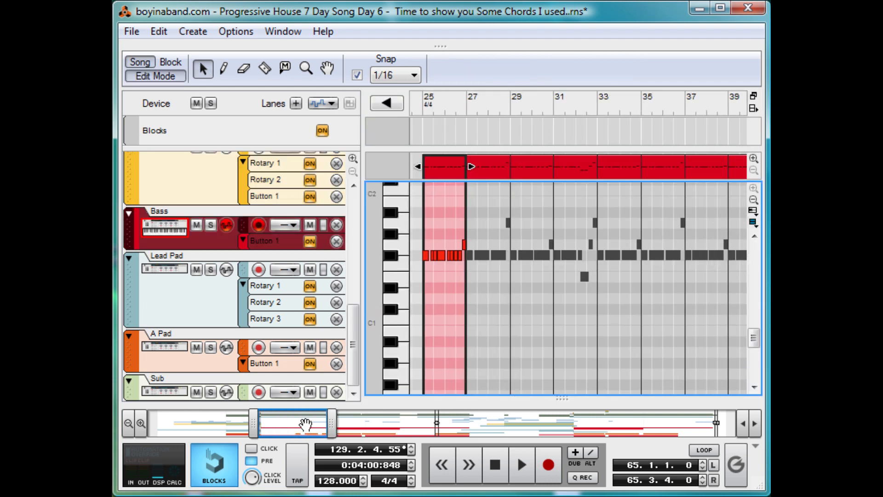
click(496, 169)
click(534, 162)
click(576, 163)
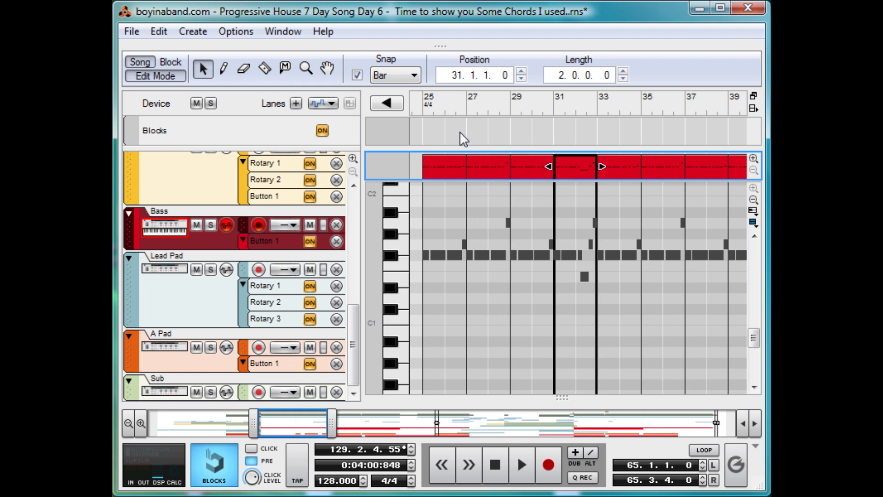
- Move the playhead to bar 25 and select the G1 note at 26.4.2 in the first Bass clip
click(421, 98)
click(447, 171)
click(407, 254)
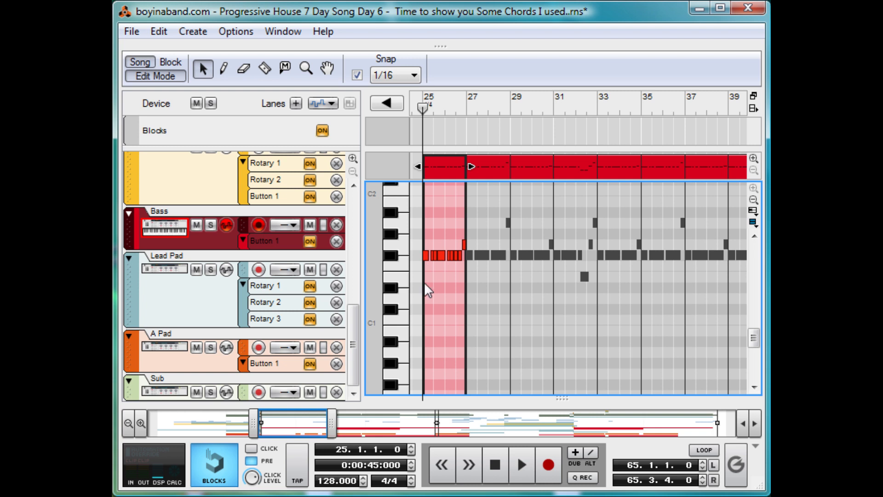
click(465, 244)
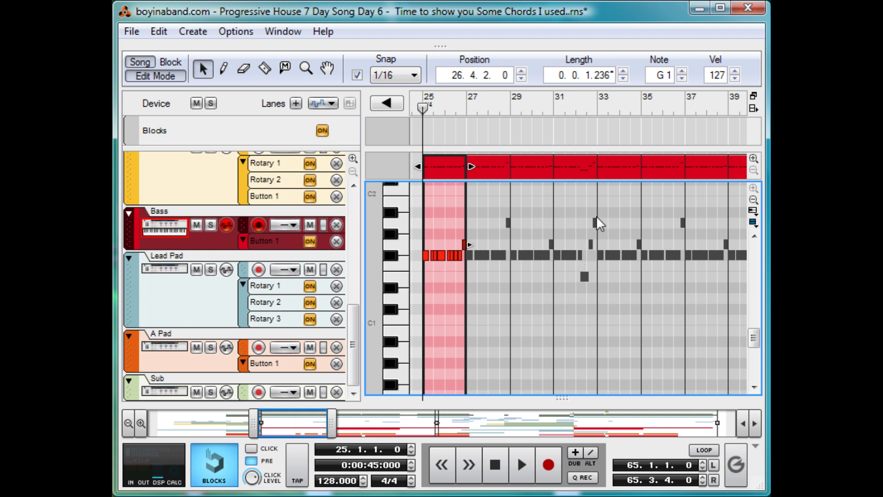
- Play the song from 32.1.3 up to bar 33 to hear the end of that Bass phrase
click(577, 104)
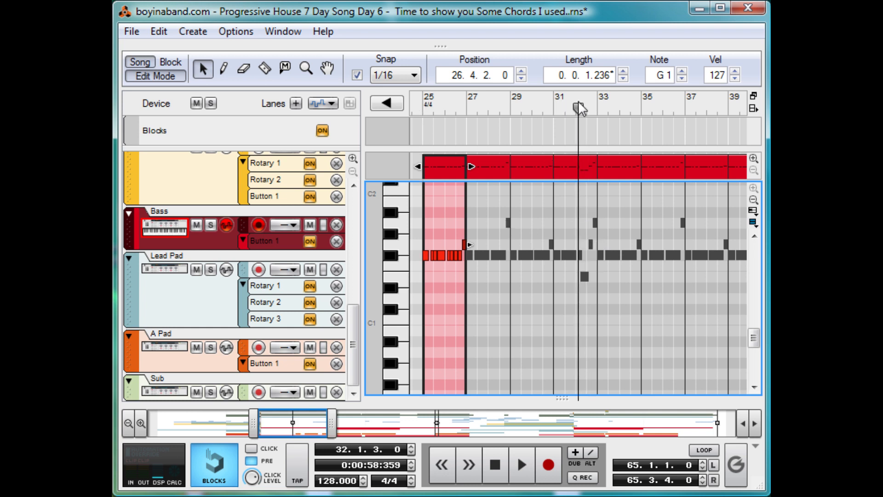
key(space)
key(space)
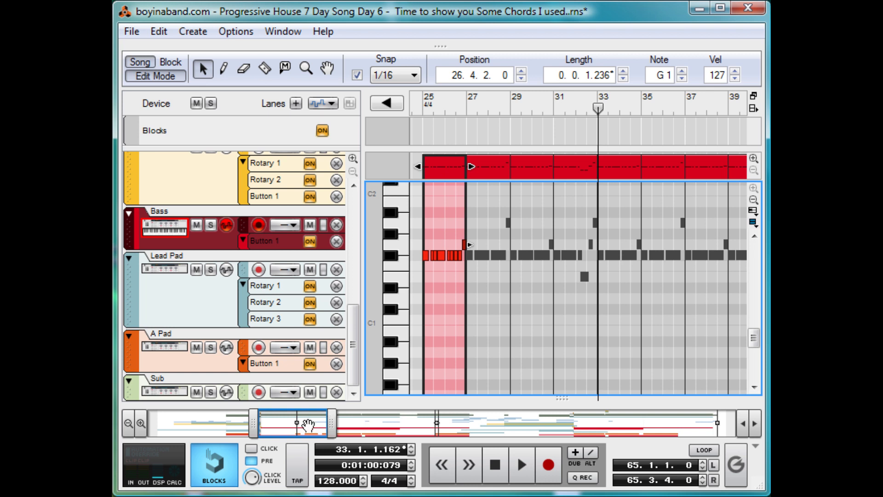
- Show the Bass notes from bar 53 onward and play the section starting at 56.4.4
drag(306, 420, 394, 418)
scroll(514, 301, up, 5)
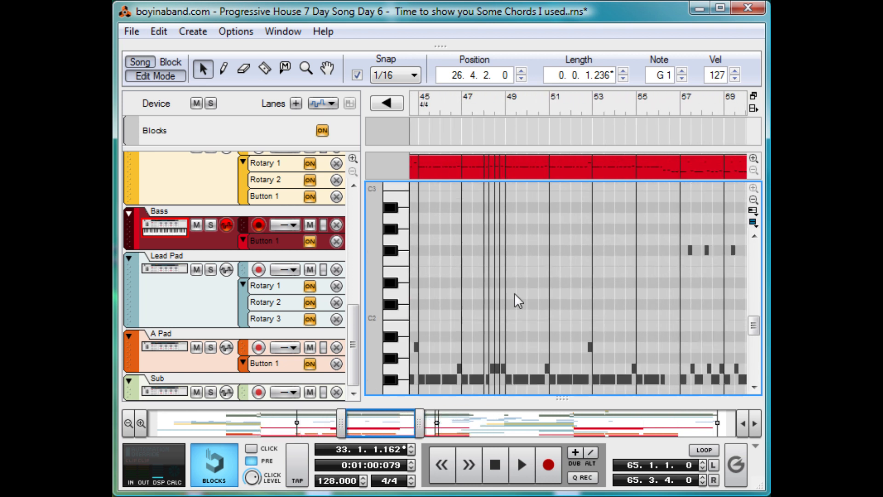
click(680, 143)
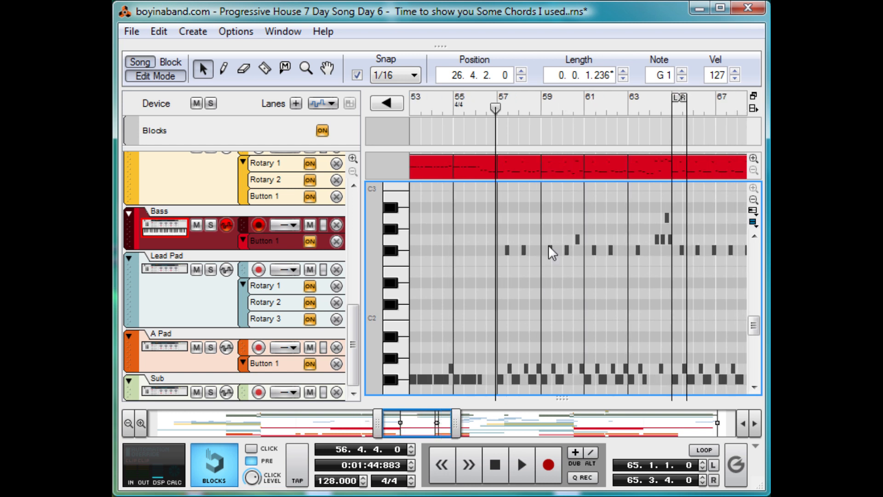
key(space)
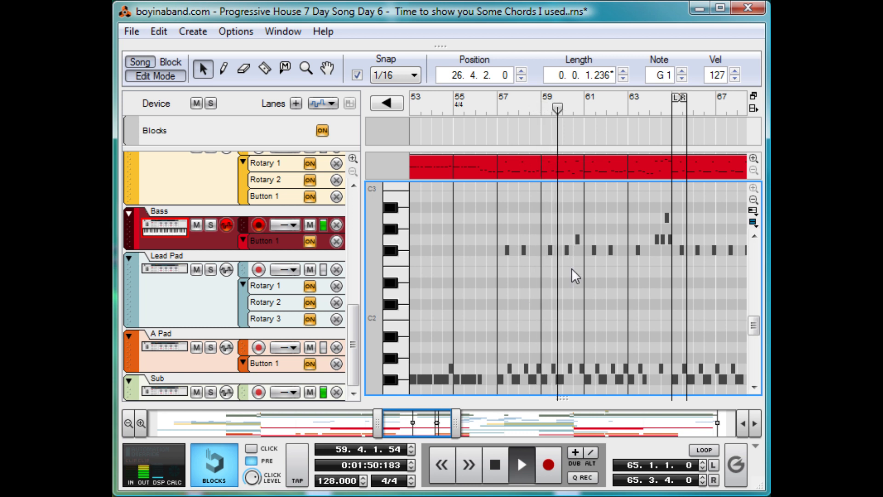
key(space)
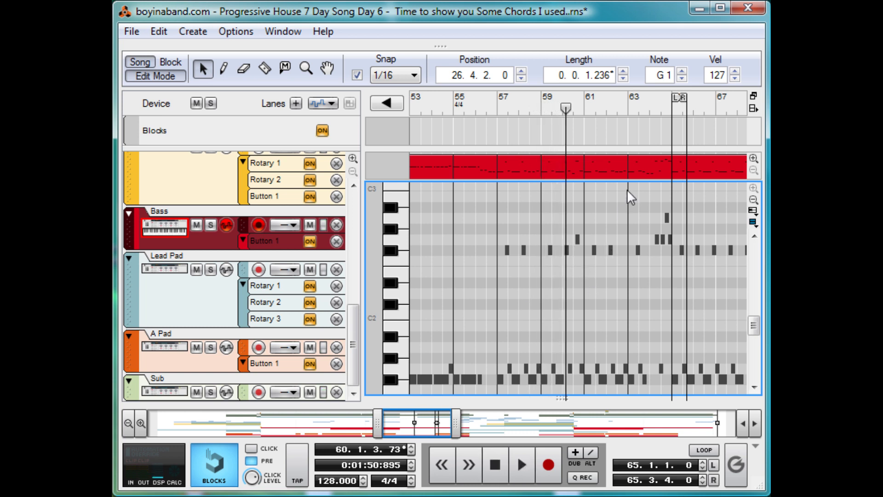
- Place the playhead at 65.1.1 and play the Bass section from there into bar 69
click(670, 108)
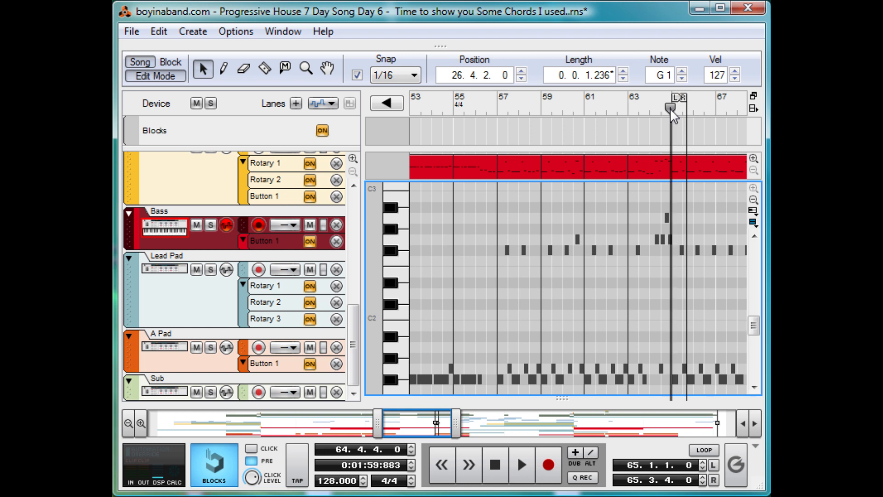
drag(434, 422, 457, 415)
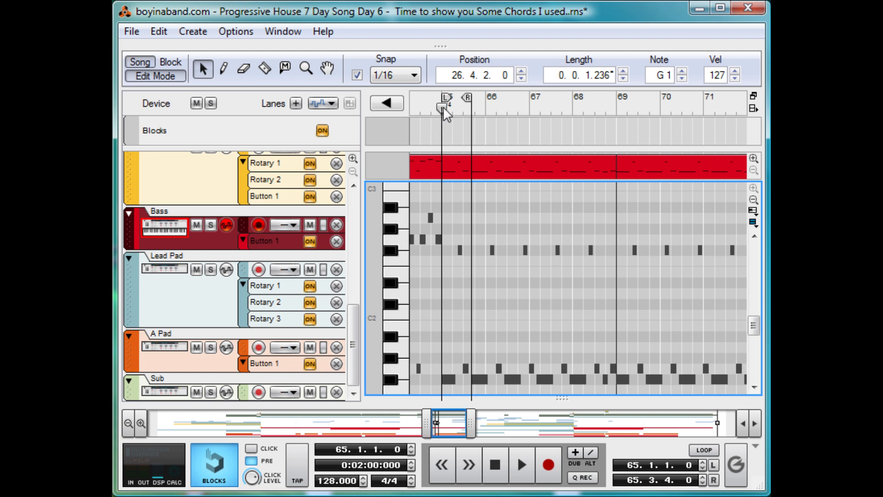
key(space)
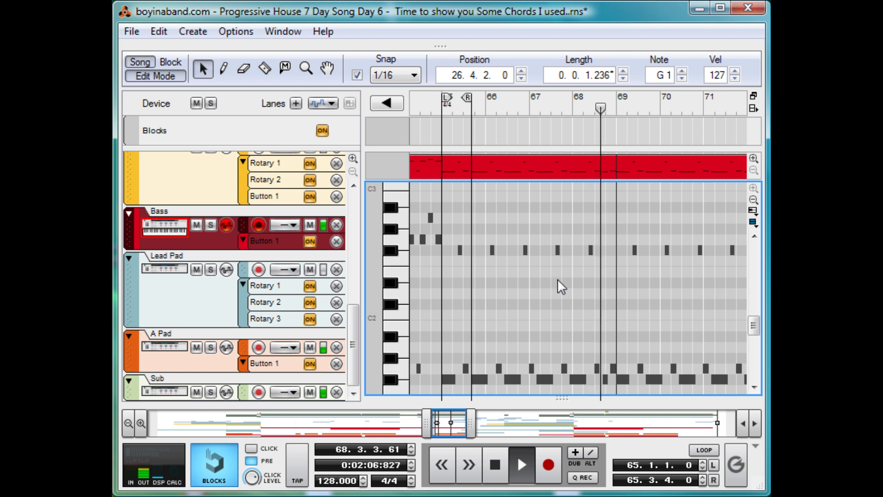
key(space)
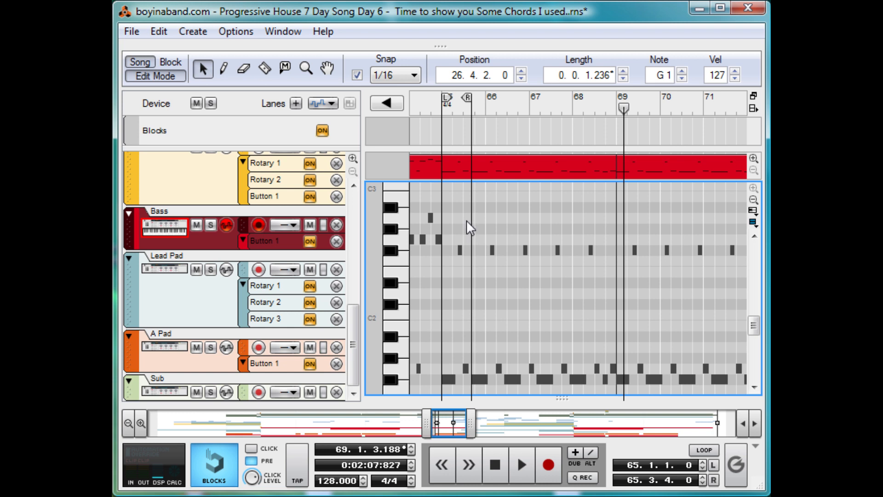
- Return the playhead to bar 65 and select the four-bar Bass clip that starts there
click(443, 106)
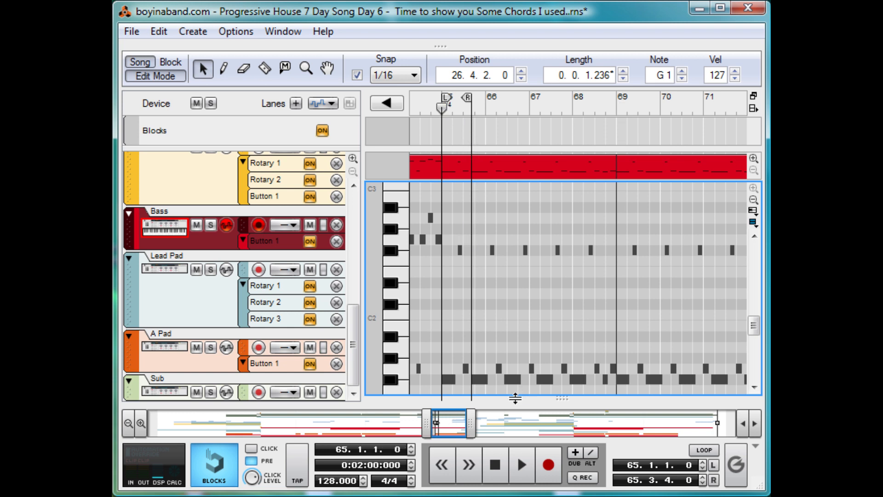
drag(470, 423, 454, 424)
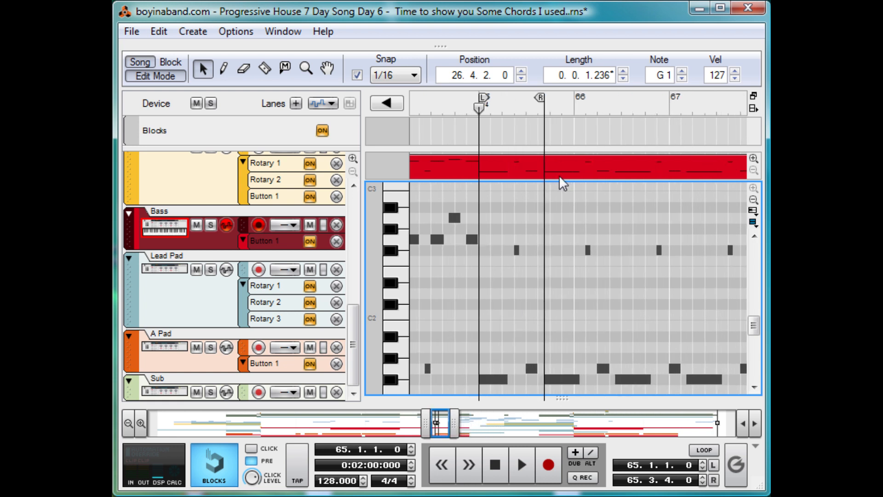
click(566, 158)
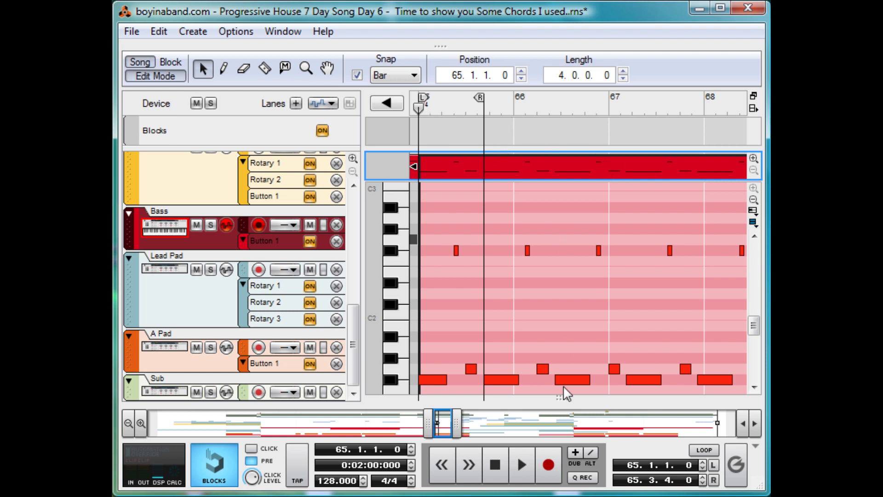
- Turn on looping, briefly play from 65.1.1, and return the playhead to the loop start
click(704, 450)
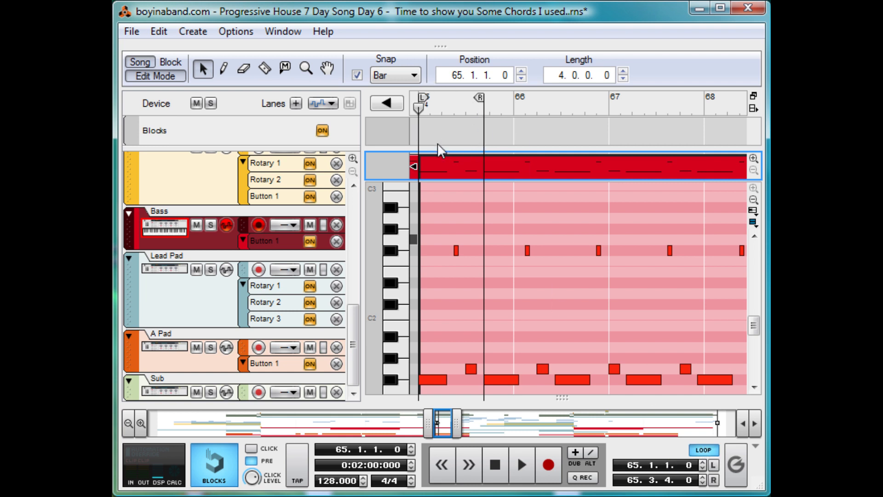
key(space)
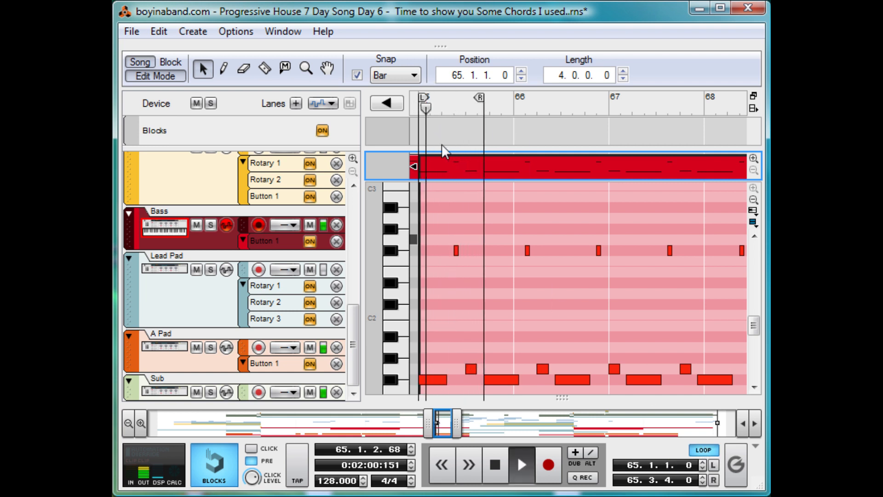
key(space)
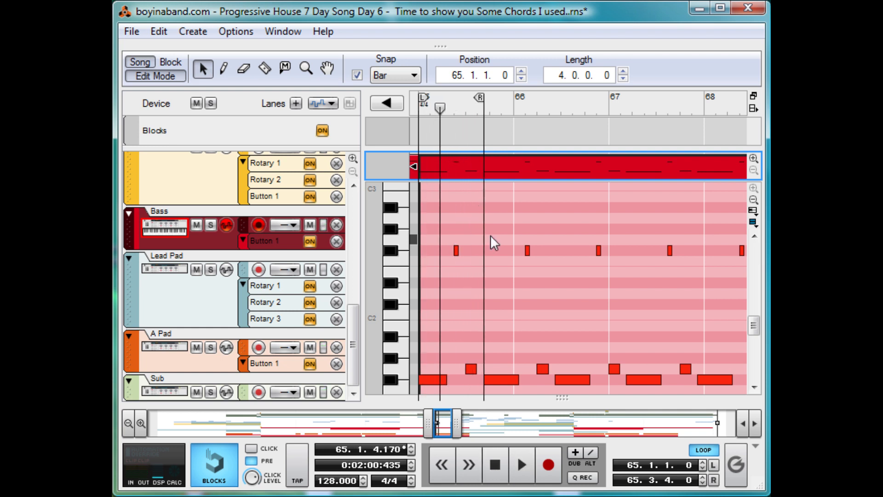
key(shift+Return)
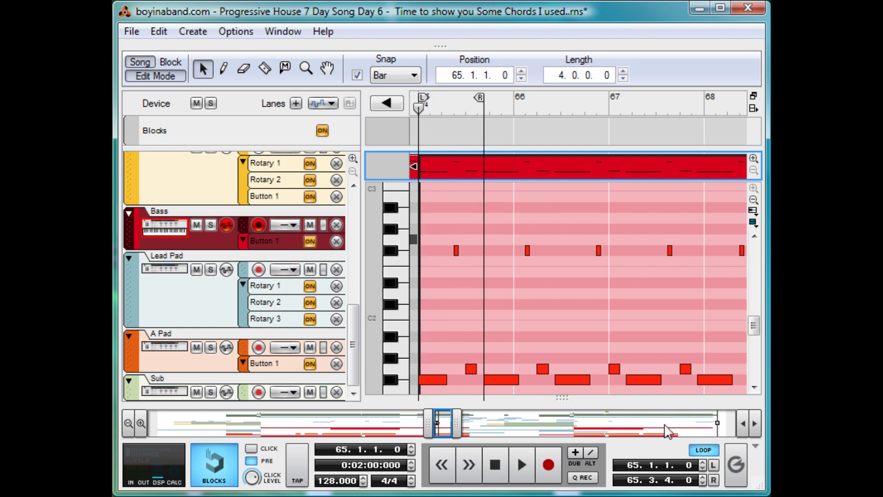
- Turn looping off and play the four-bar Bass clip from bar 65 through to bar 69
click(698, 450)
key(space)
mouse_move(456, 423)
mouse_down()
mouse_move(483, 423)
mouse_move(464, 424)
mouse_up()
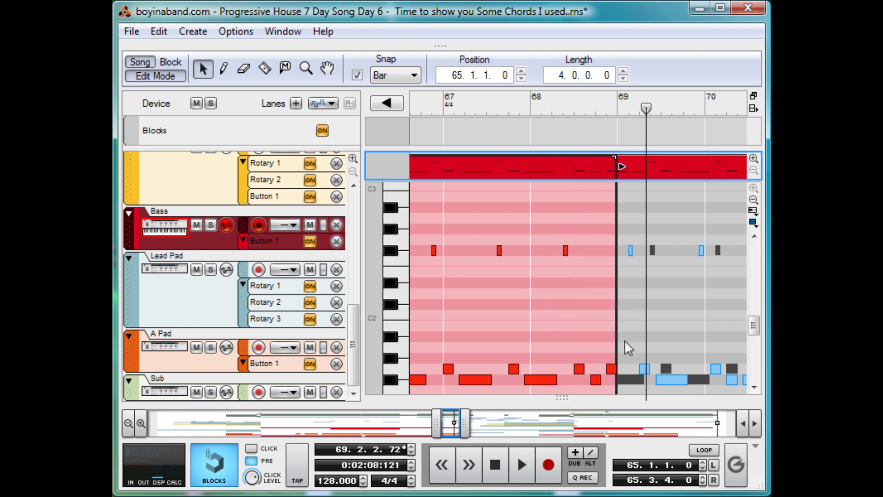
- Leave Edit Mode for the full track arrangement and place the playhead at bar 41
drag(443, 419, 544, 418)
drag(430, 424, 326, 423)
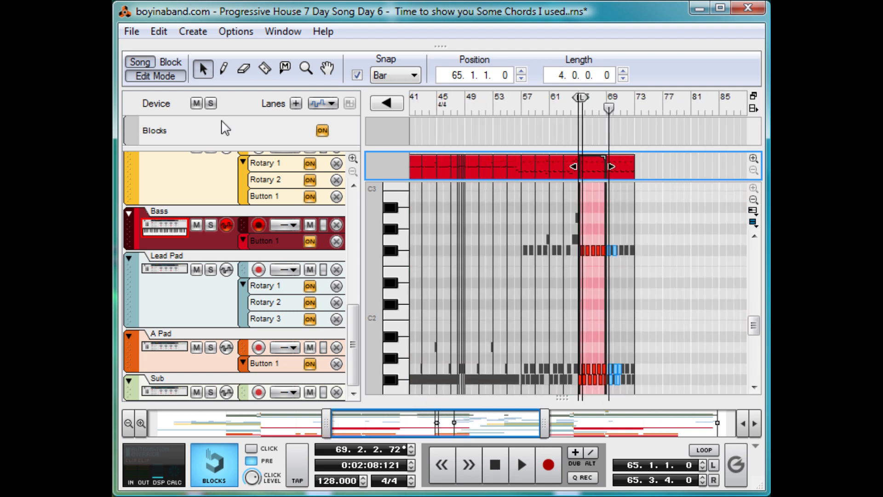
click(155, 77)
click(600, 285)
drag(396, 419, 363, 437)
click(442, 110)
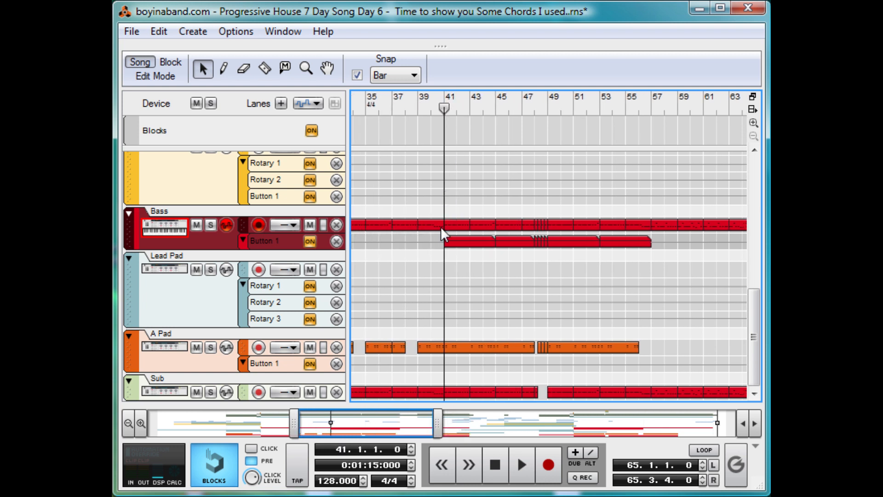
- Play the arrangement from bar 41, where the Bass Button 1 automation begins, and return the playhead to bar 41
key(space)
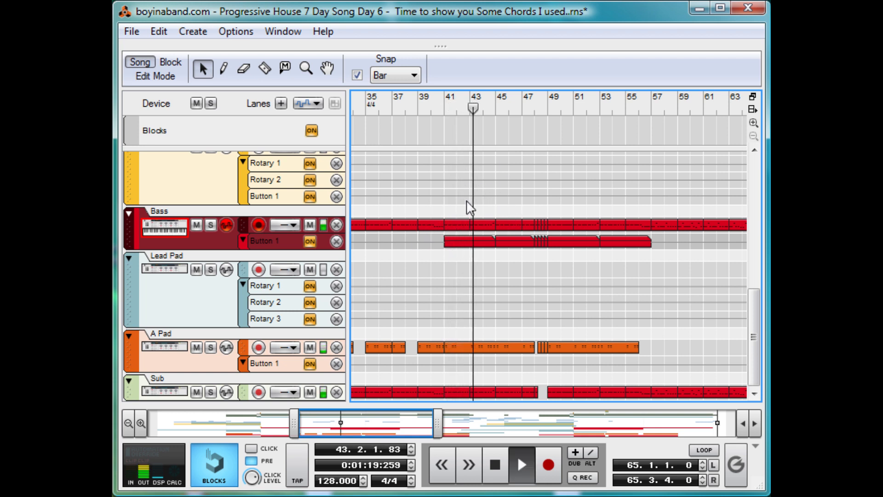
key(space)
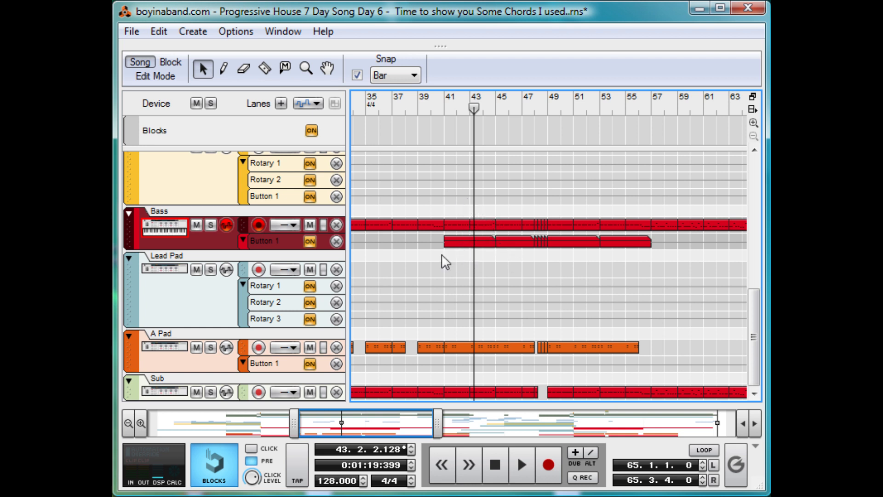
click(445, 107)
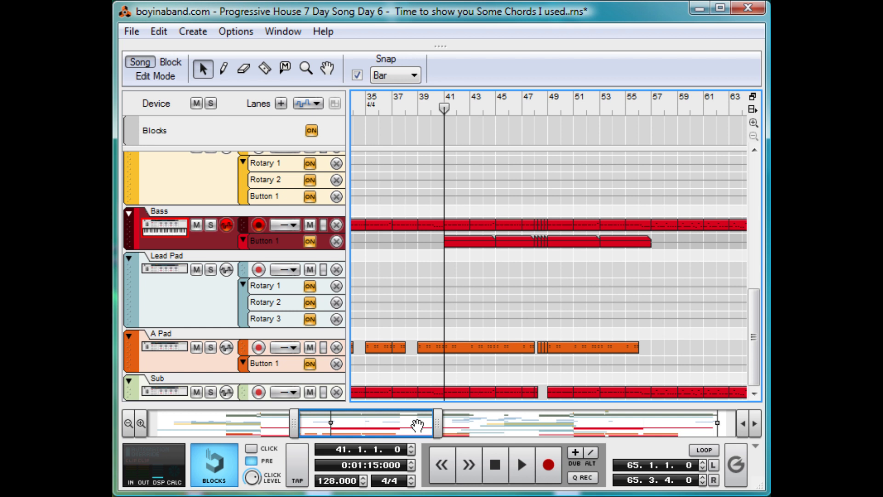
- Move the playhead to bar 1 and open the first Lead Pad clip for note editing
drag(389, 433, 275, 435)
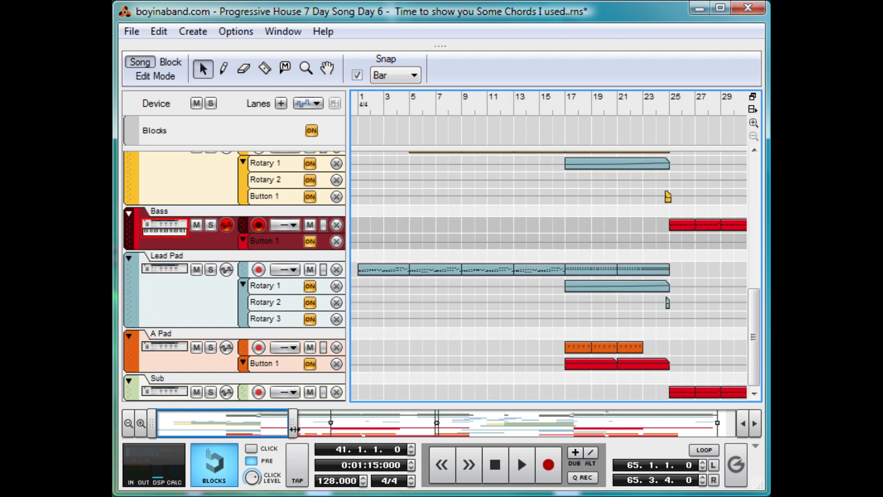
click(361, 103)
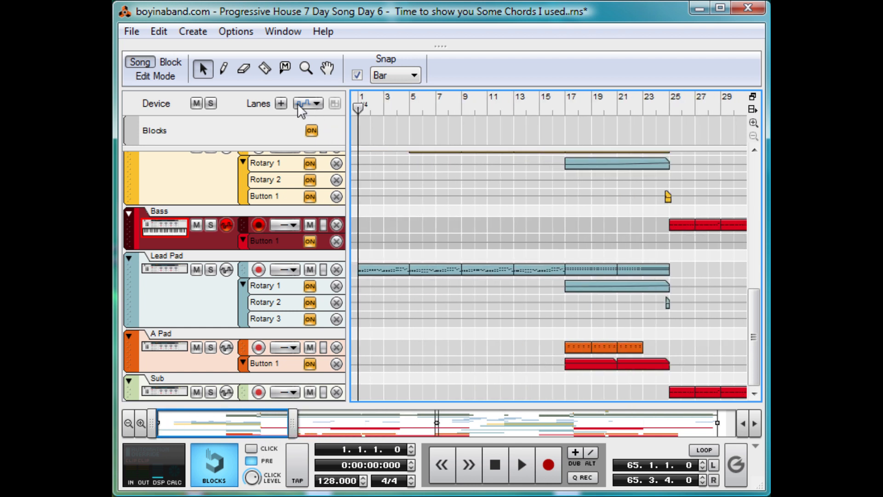
click(372, 267)
double_click(373, 270)
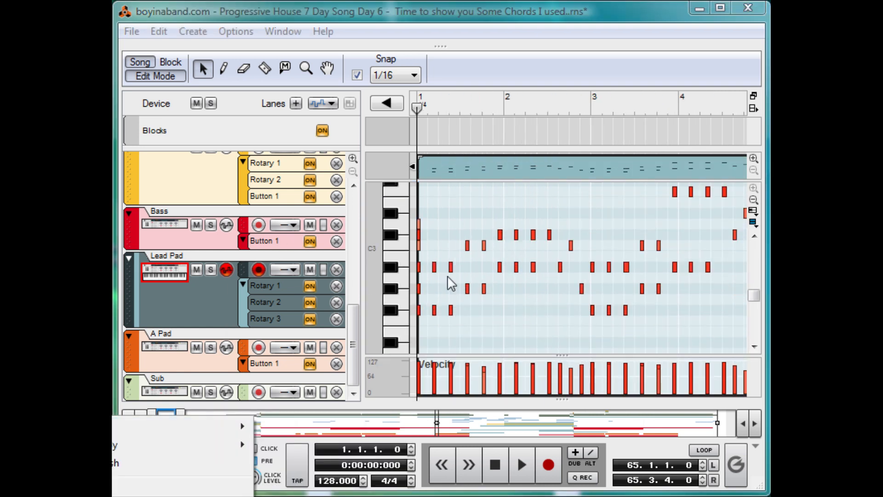
- Play the opening Lead Pad chords from bar 1 into bar 2
drag(442, 106, 418, 104)
key(space)
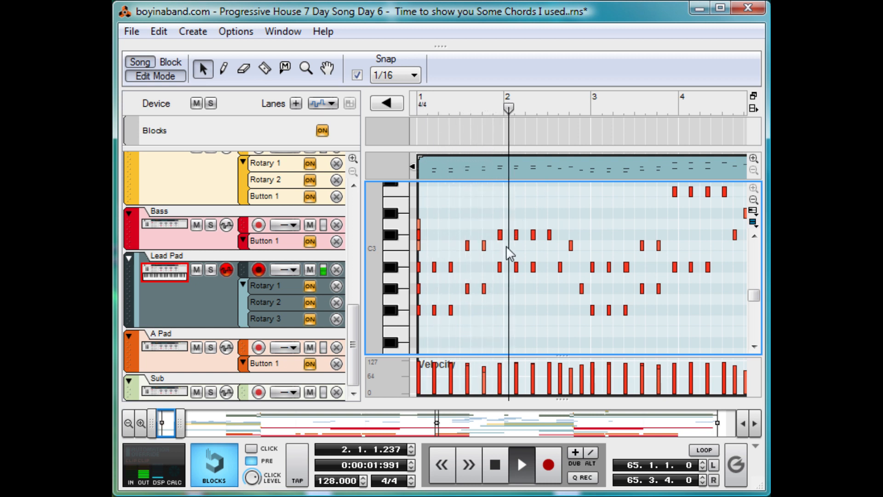
key(space)
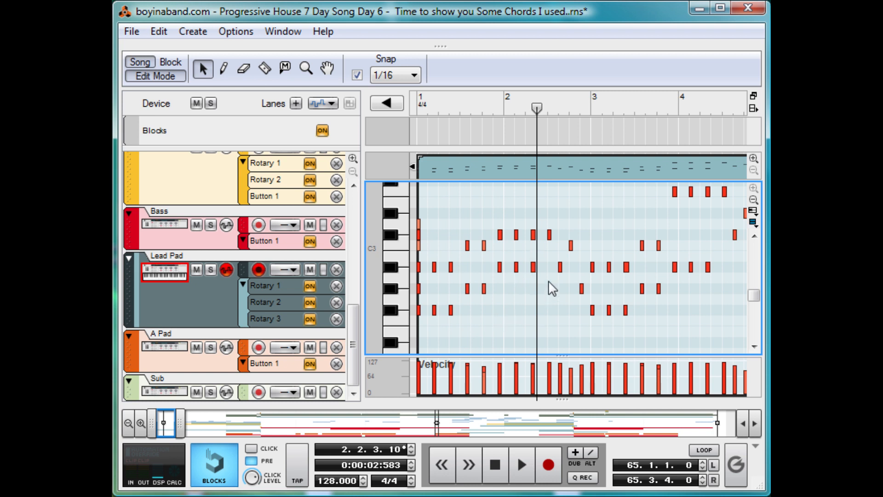
- Select the single Lead Pad notes in bar 2 one by one, from the C#3 at 2.3.1 to the C3 at 2.4.1
click(550, 235)
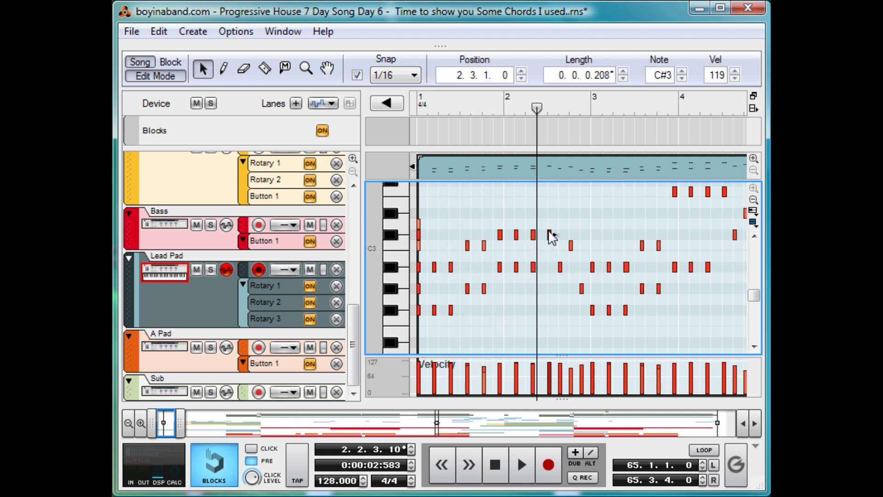
click(560, 267)
click(571, 244)
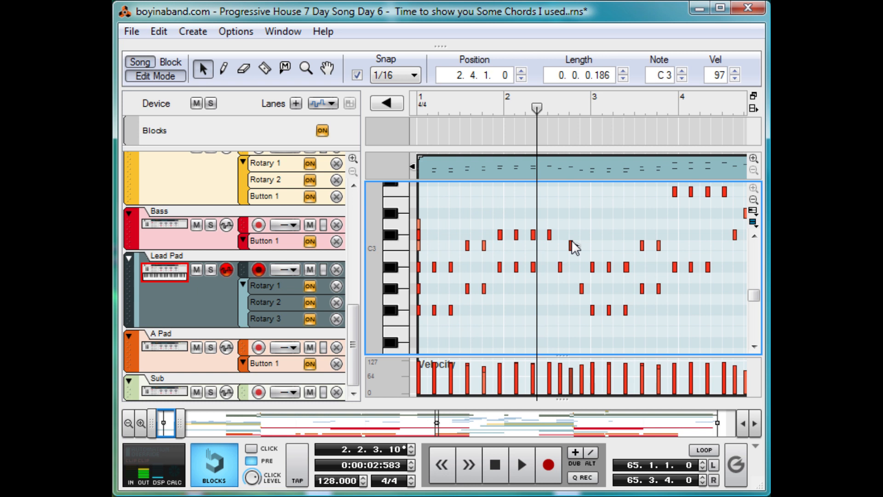
- Select the G#2 Lead Pad note at 2.4.3 and play the chords from bar 2 into bar 3
click(582, 289)
key(space)
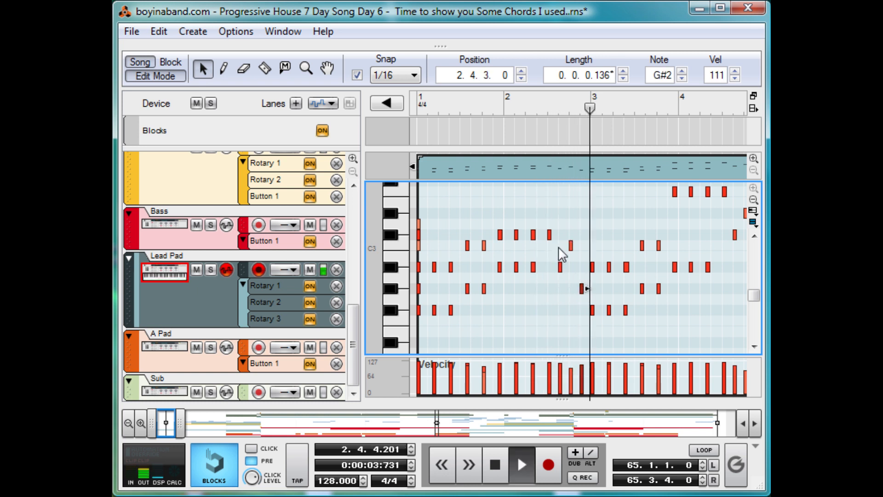
key(space)
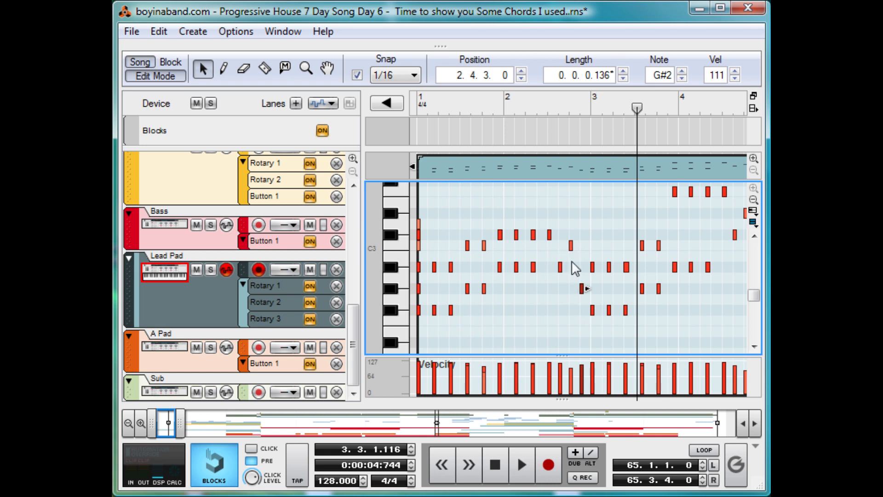
- Play the Lead Pad chords from bar 3 into bar 4 and select the F3 note at 3.4.4
click(590, 102)
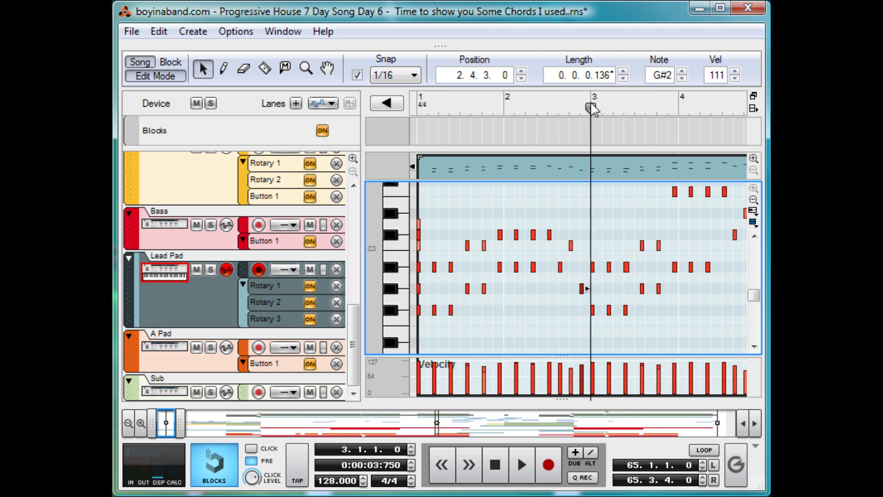
key(space)
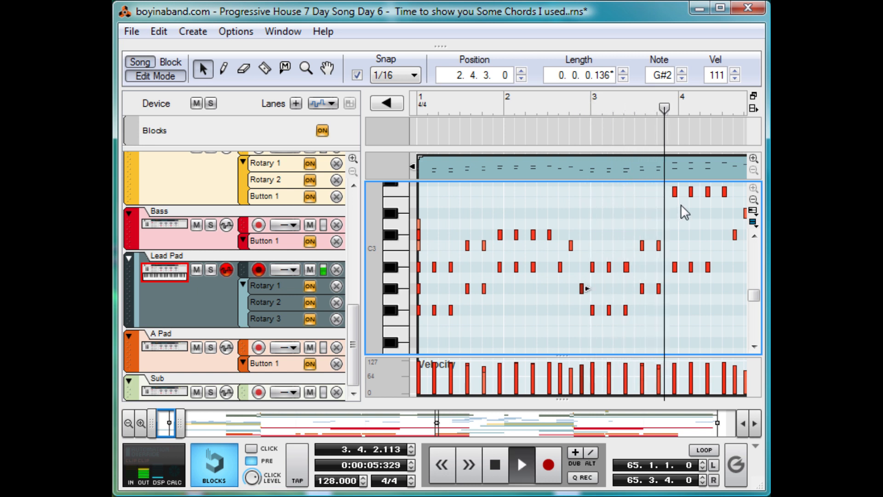
key(space)
click(676, 193)
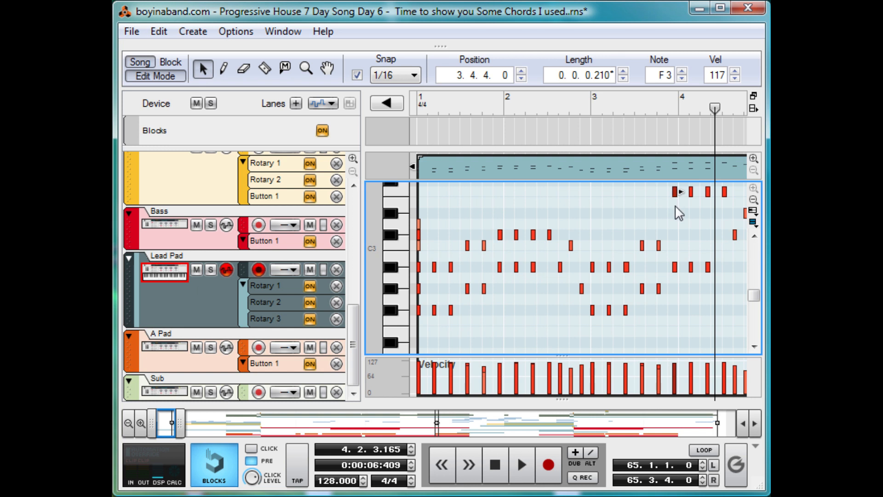
- Audition the F#3 piano key just above the highest Lead Pad notes and clear the note selection
scroll(716, 274, up, 2)
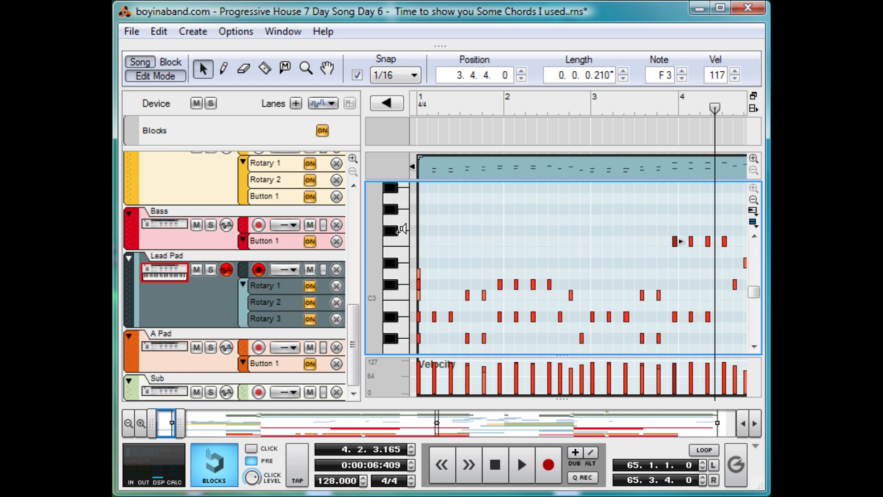
click(398, 230)
click(603, 244)
scroll(644, 213, down, 2)
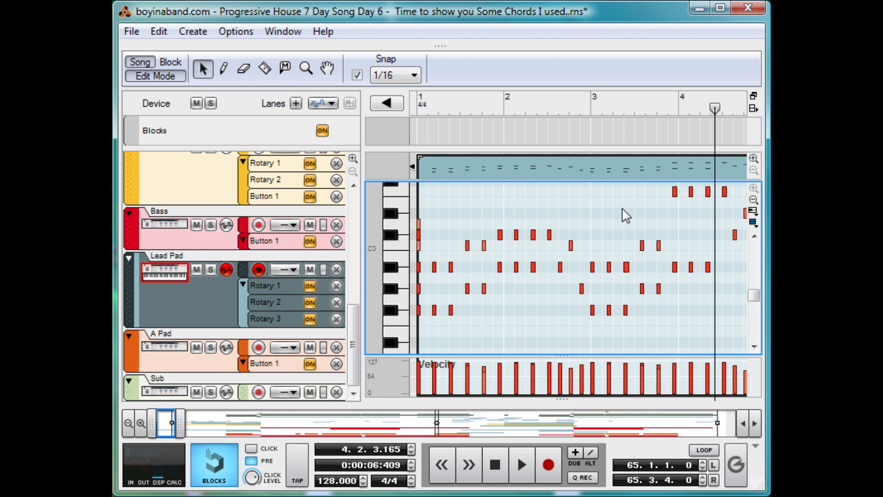
scroll(627, 214, up, 2)
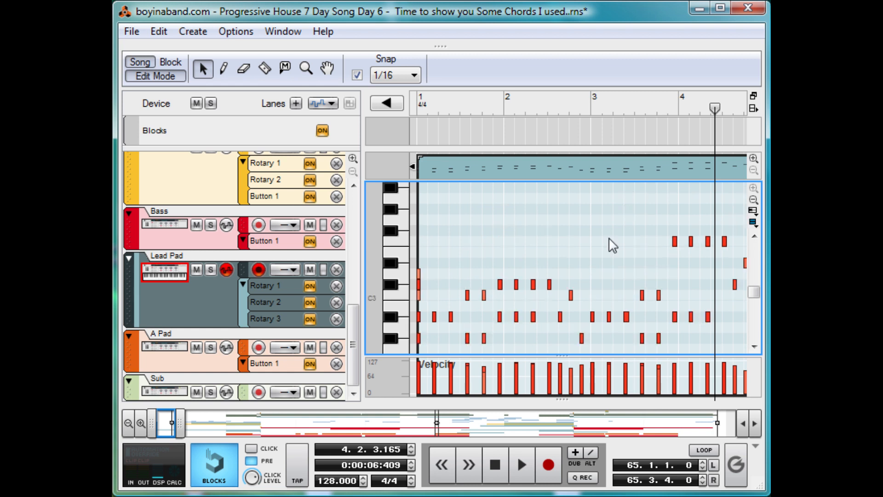
- Play the Lead Pad chord that starts at the end of bar 3 into bar 4
click(680, 103)
key(space)
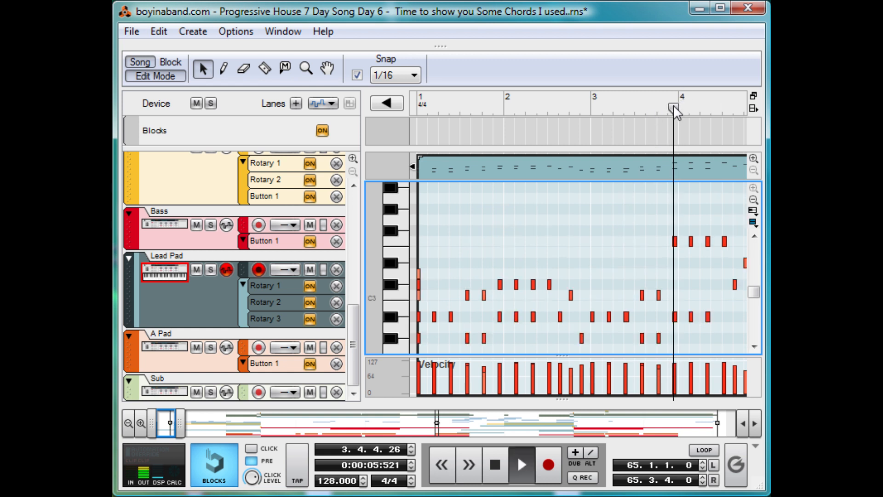
key(space)
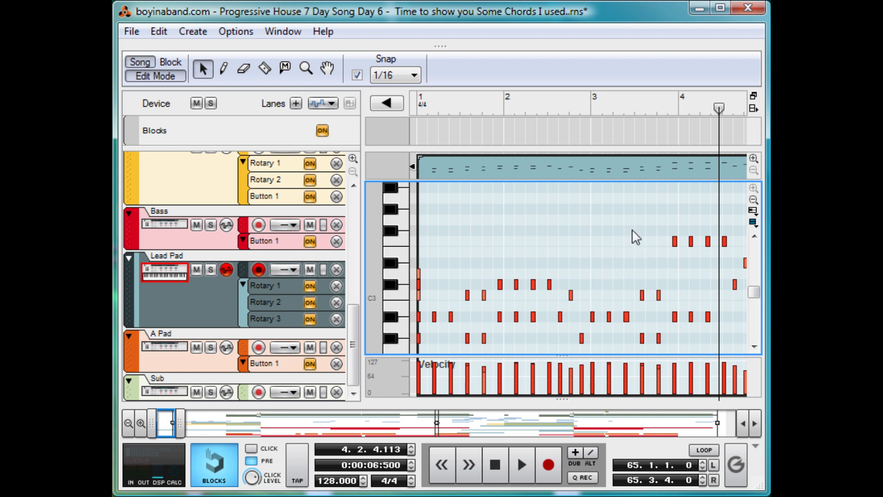
- Open the A Pad clip at bar 17 for note editing and play it from bar 17 into bar 18
click(171, 78)
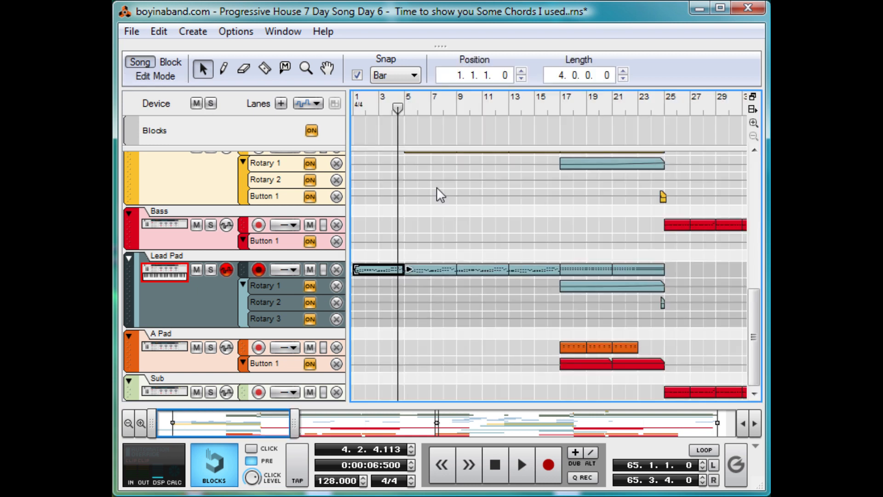
double_click(574, 348)
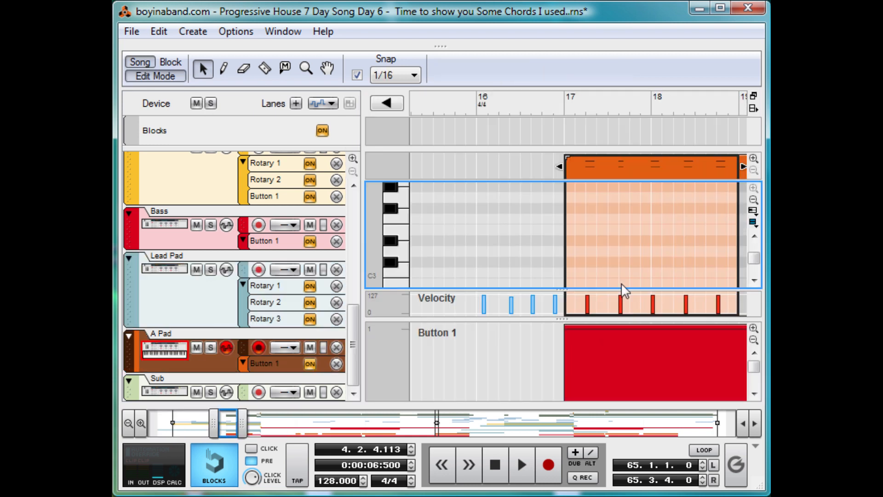
scroll(628, 271, up, 2)
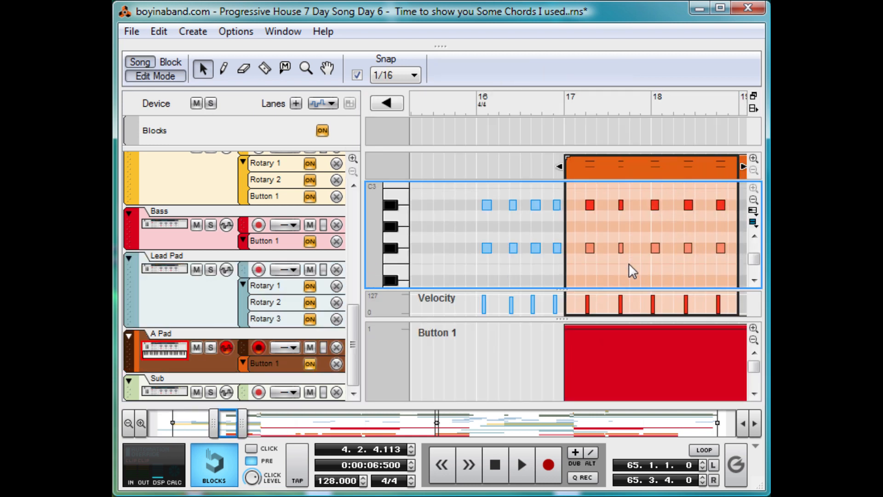
click(567, 104)
key(space)
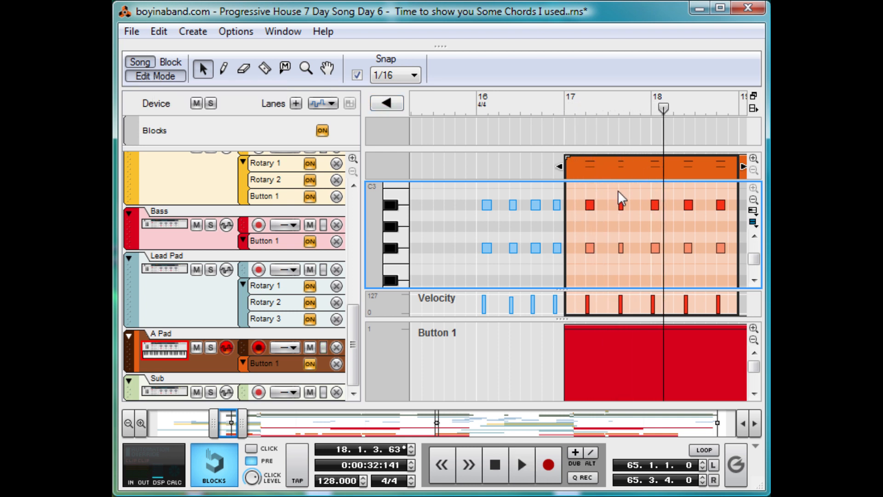
- Return to the arrangement and play it from bar 33, where the next A Pad clip starts
click(174, 74)
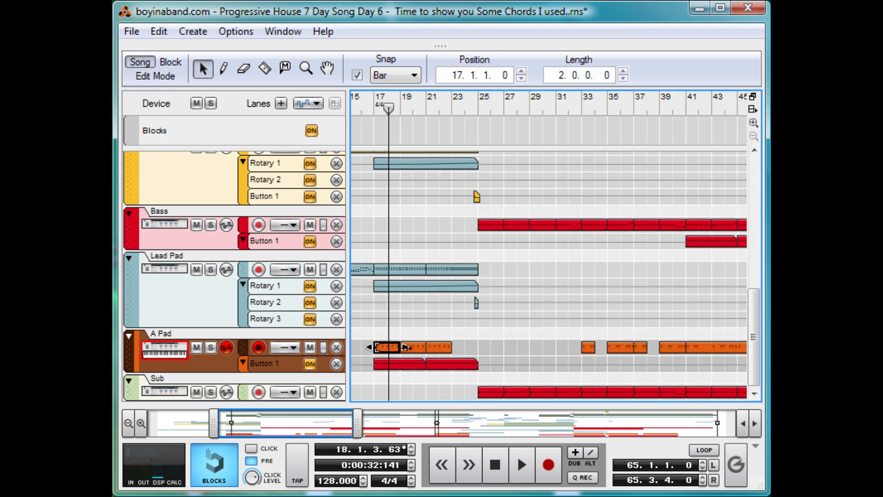
click(582, 108)
key(space)
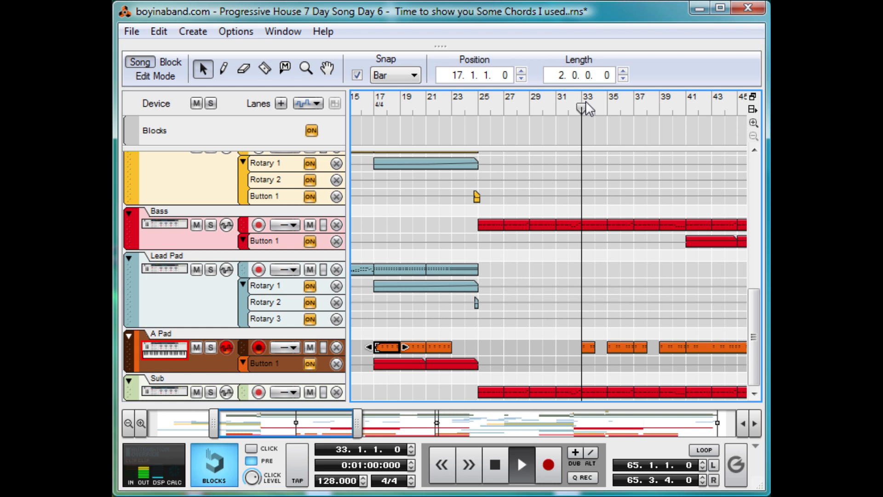
key(space)
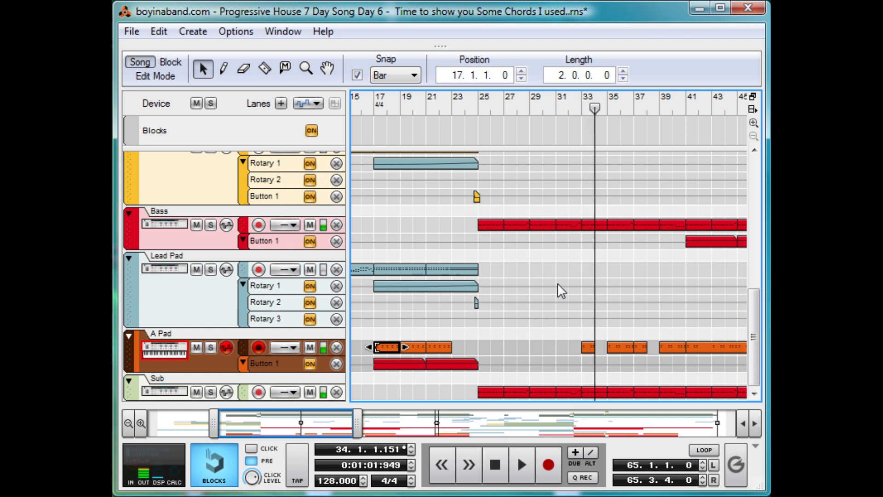
- Open the A Pad clip at bar 33 for note editing and play it through to bar 34
double_click(588, 347)
key(space)
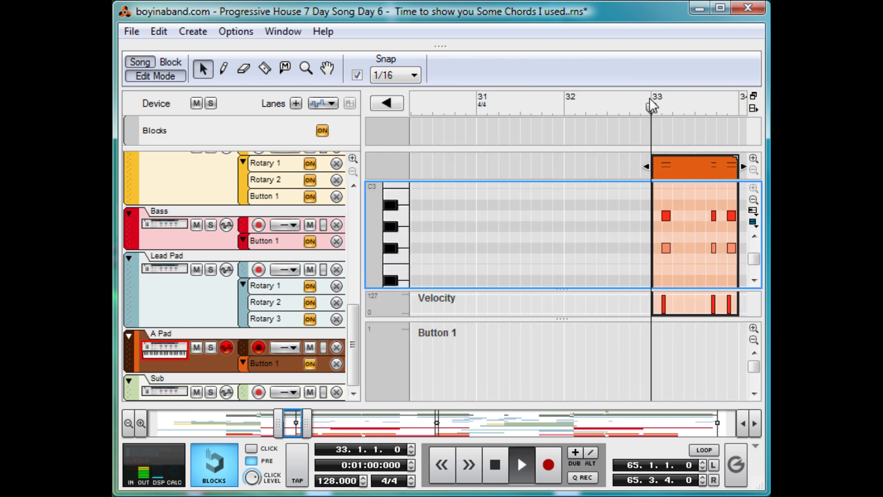
key(space)
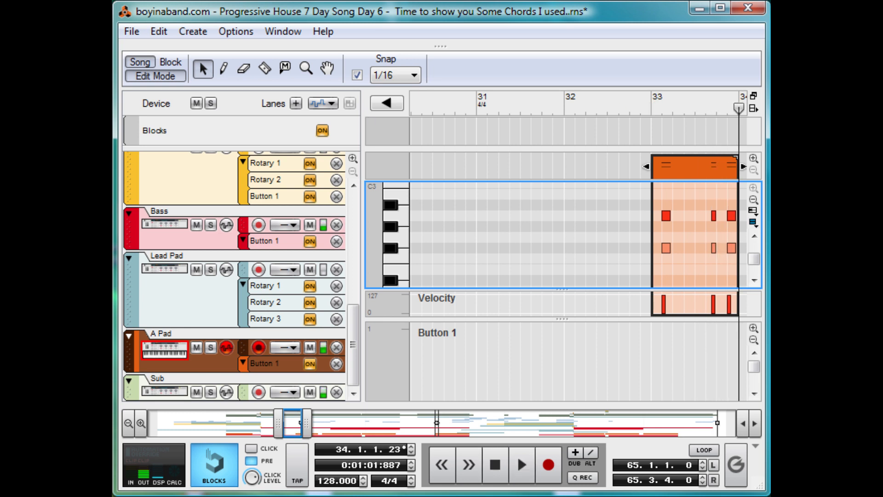
- Return to the arrangement, solo the A Pad track and play it from bar 40 into bar 42
click(127, 79)
click(478, 110)
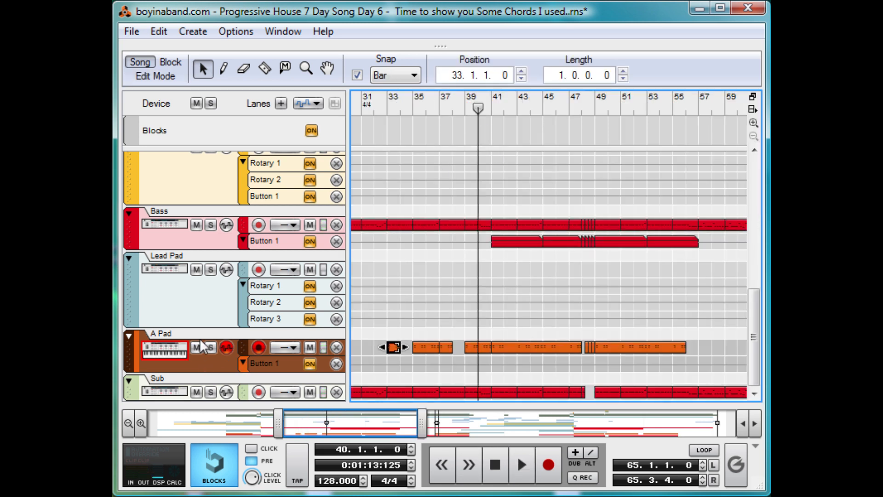
click(210, 347)
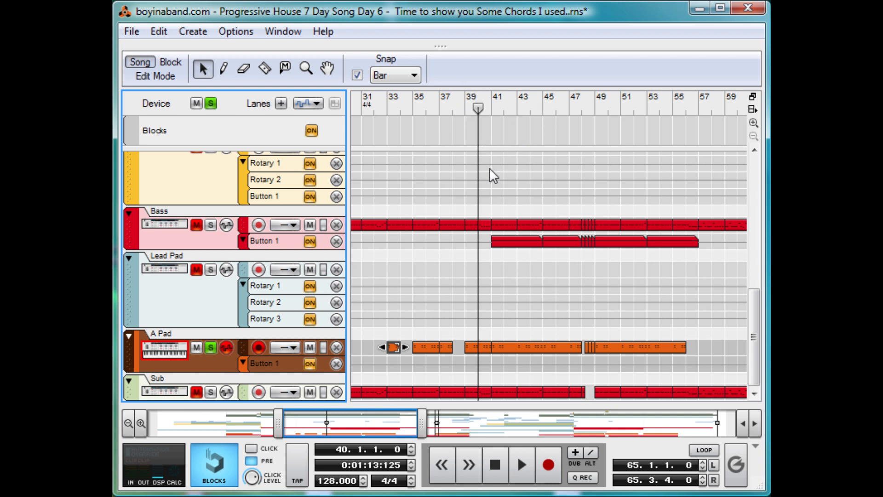
key(space)
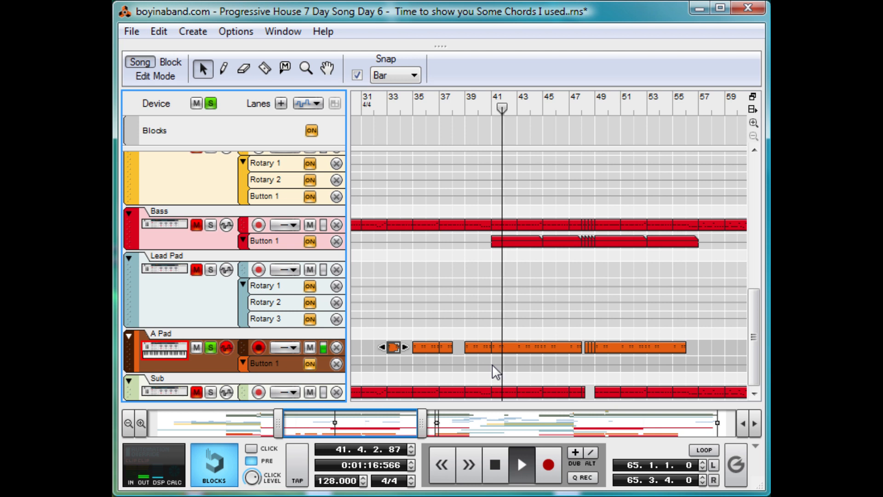
key(space)
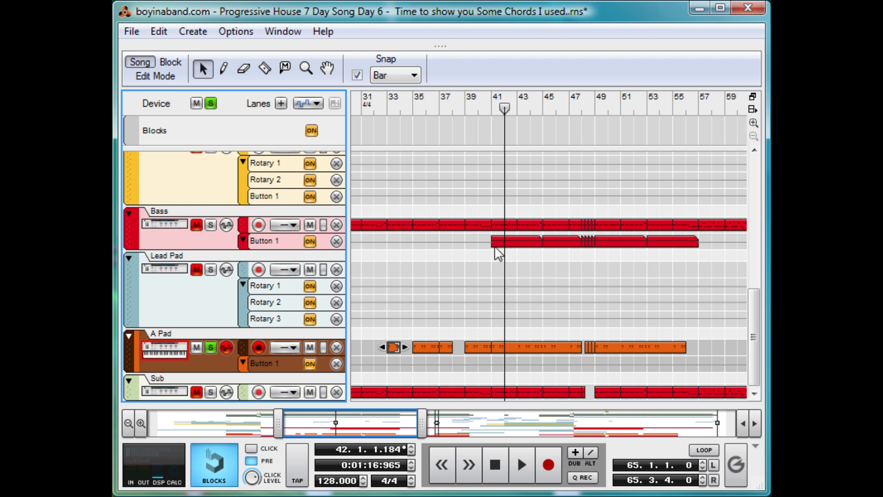
- Take the A Pad track off solo and play the full arrangement from bar 41 into bar 44
click(211, 348)
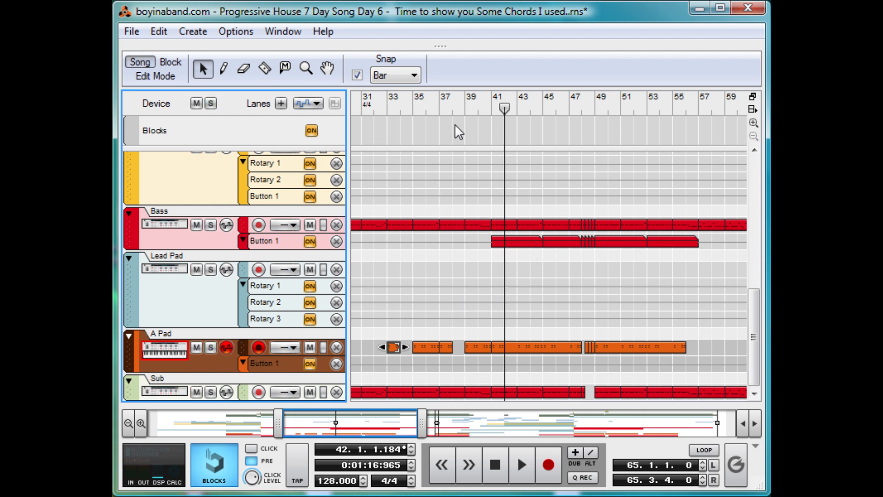
click(503, 328)
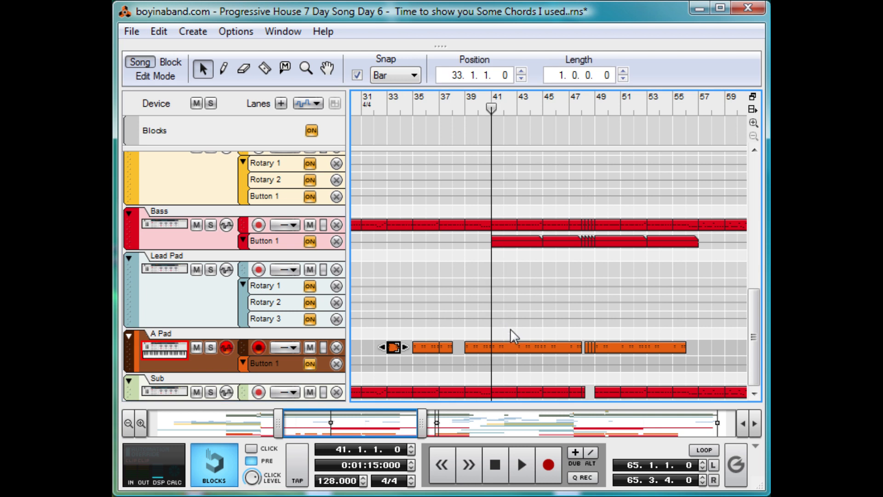
key(space)
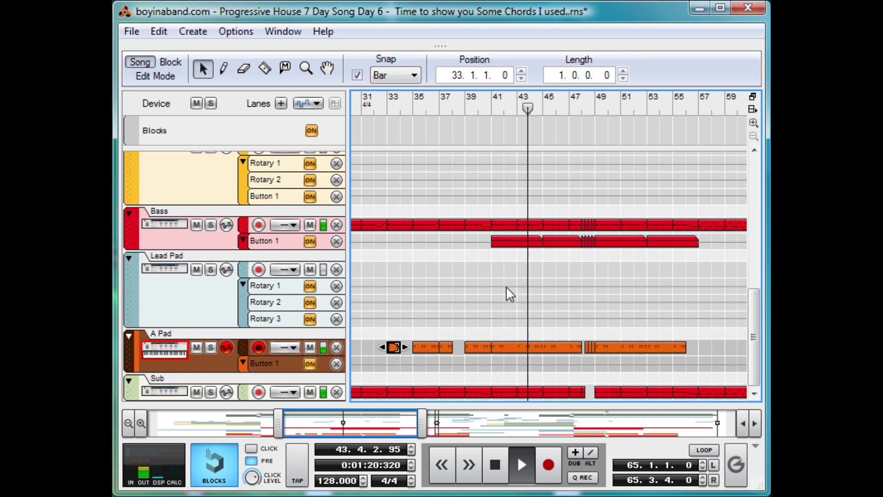
key(space)
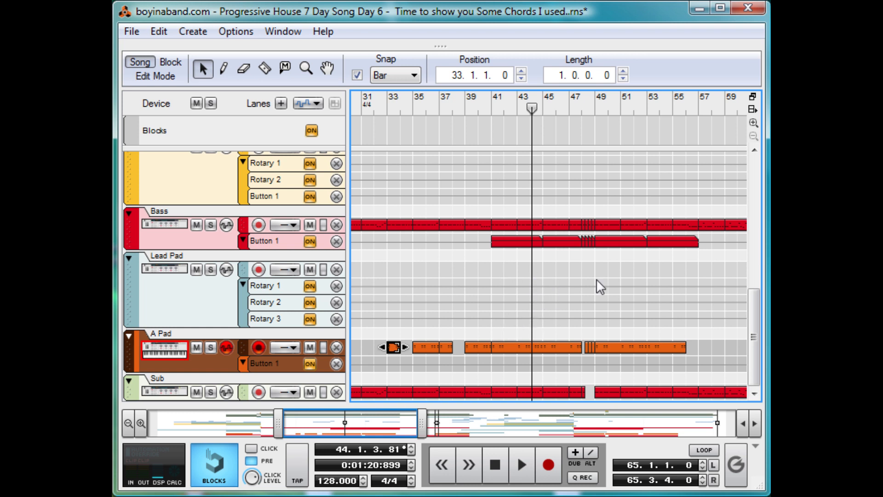
- Open the Arp clip at bar 5 for note editing, show all its notes and move the playhead to bar 5
drag(341, 431, 182, 432)
click(446, 331)
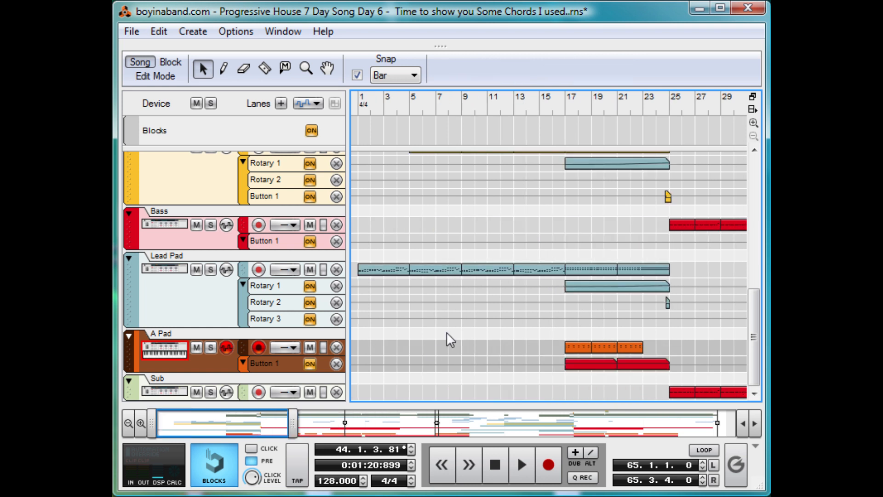
scroll(446, 331, up, 3)
double_click(446, 296)
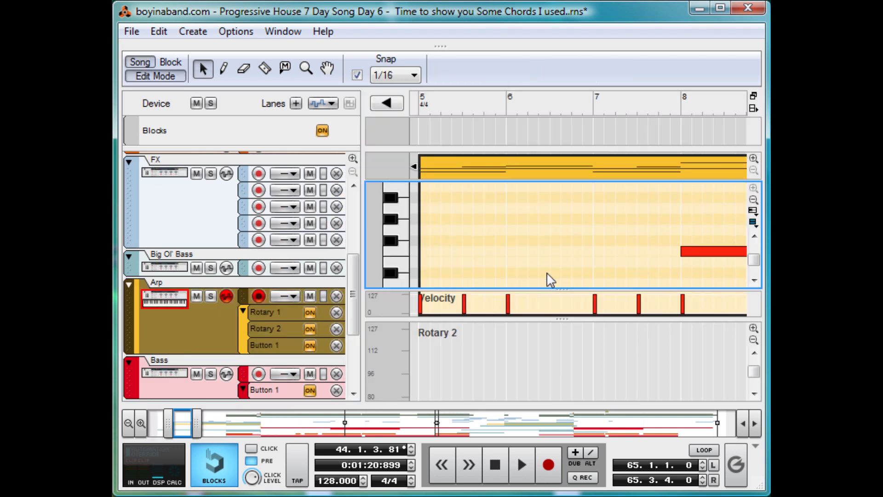
scroll(497, 221, down, 3)
drag(414, 110, 411, 110)
click(533, 104)
scroll(603, 257, down, 2)
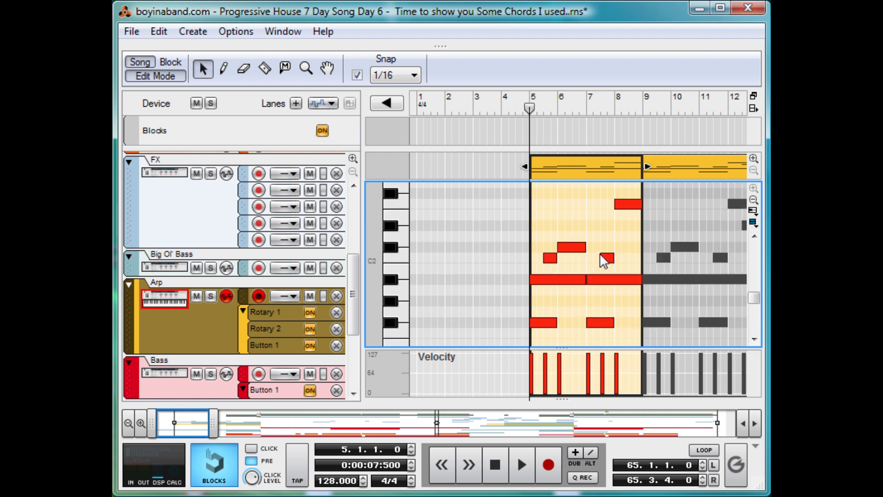
- Select the Arp clip's F#1 note at 5.1.1 and its F2 note at 8.1.1 in turn
click(547, 323)
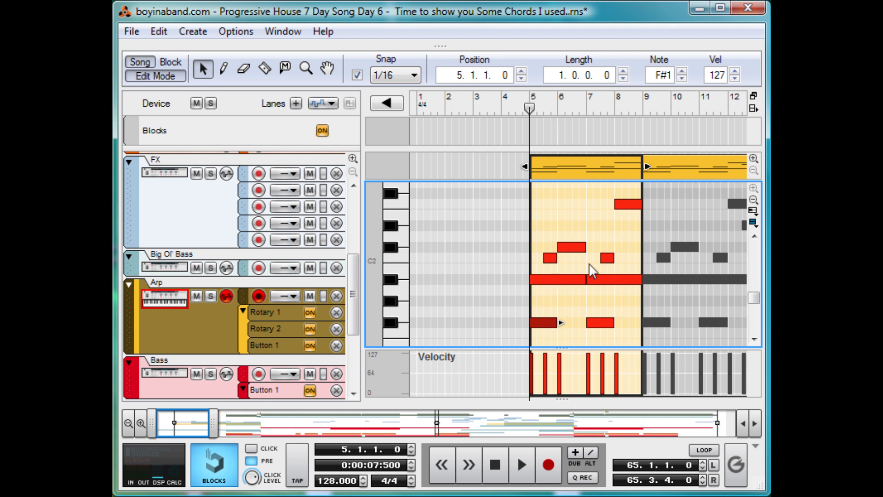
click(615, 106)
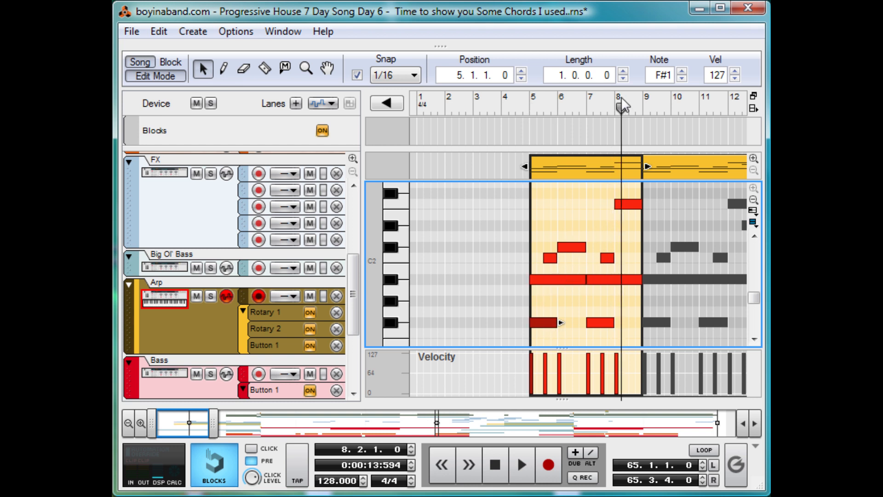
click(628, 204)
- Play the Arp clip from its start at bar 5 into bar 7 and select the C2 note at 5.3.1
click(534, 103)
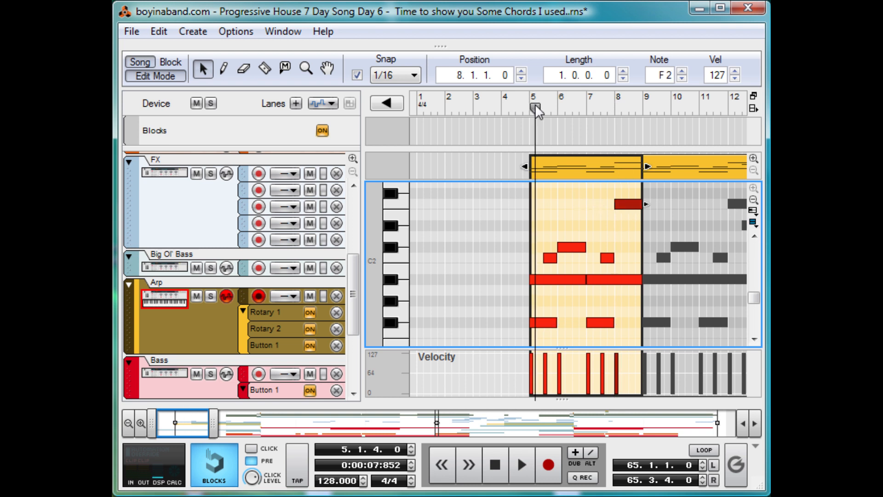
click(523, 104)
key(space)
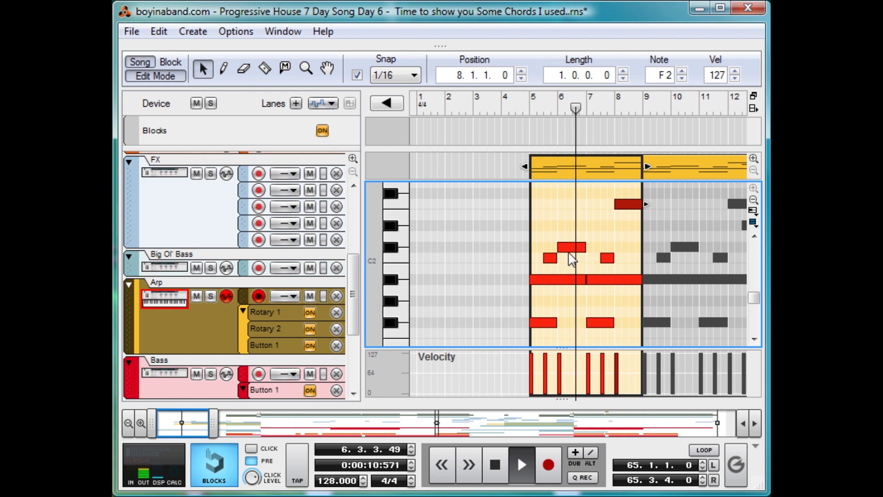
key(space)
click(551, 261)
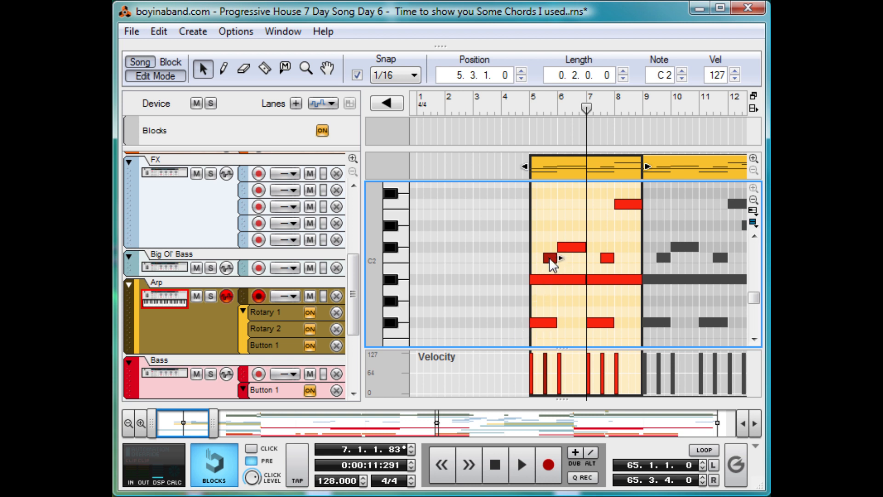
- Select the Arp clip's C#2 note at 6.1.1 and return to the song arrangement
click(573, 248)
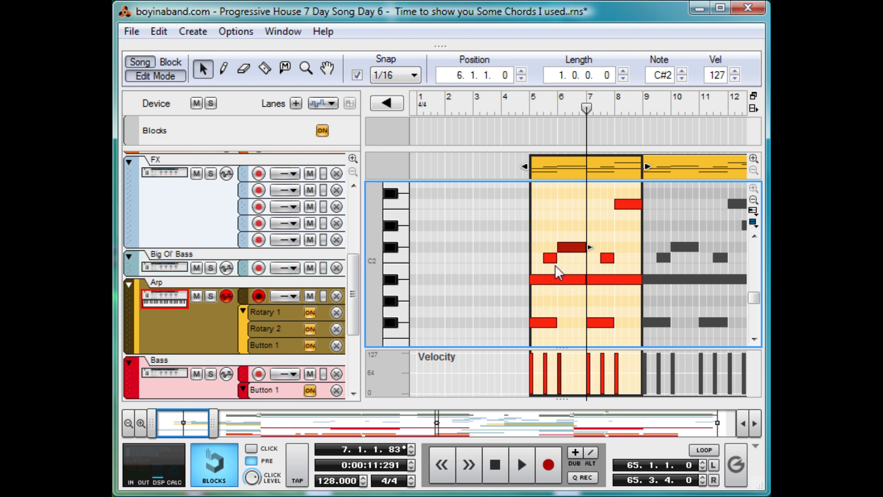
click(158, 76)
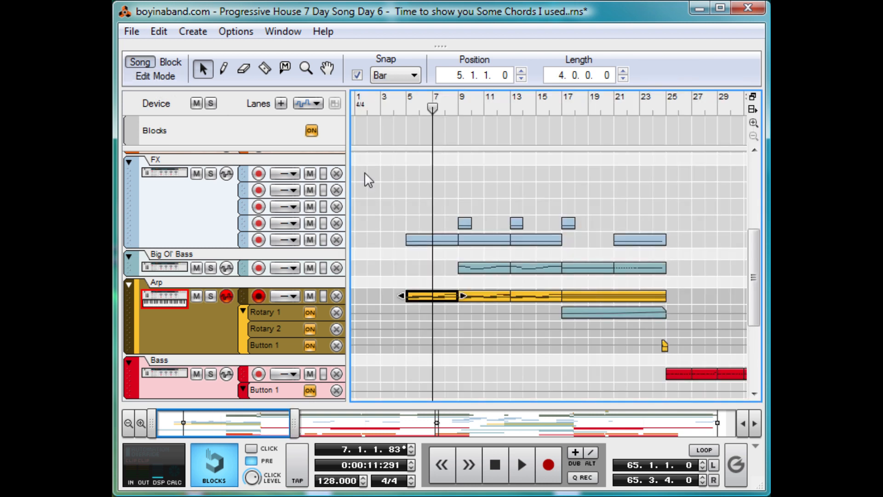
- Open the Big Ol' Bass clip at bar 9 for note editing, show its notes and move the playhead to bar 9
double_click(480, 268)
scroll(607, 253, down, 5)
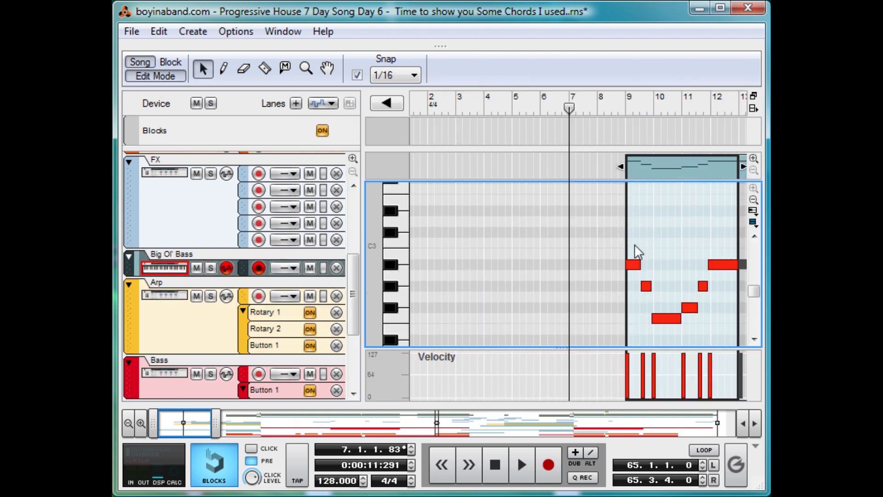
click(627, 102)
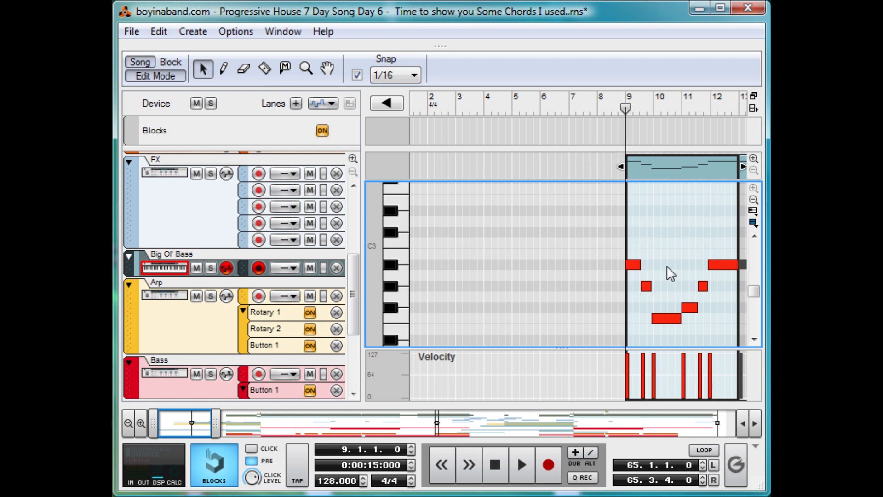
- Select the Big Ol' Bass clip's A#2 note at 9.1.1, G#2 at 9.3.2 and F2 at 9.4.4 in turn
click(637, 266)
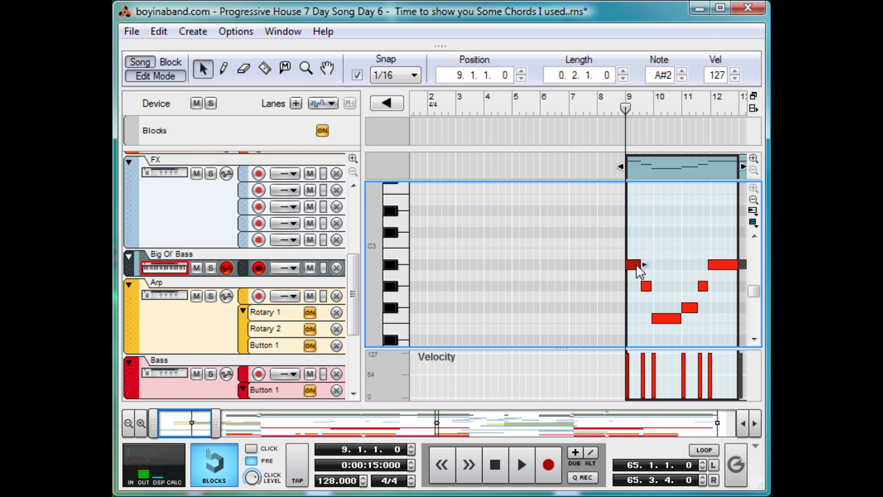
click(648, 287)
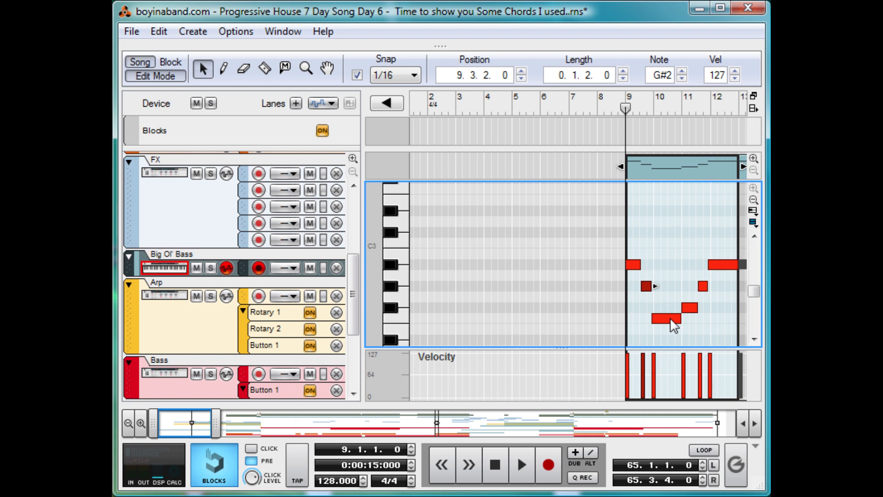
click(672, 319)
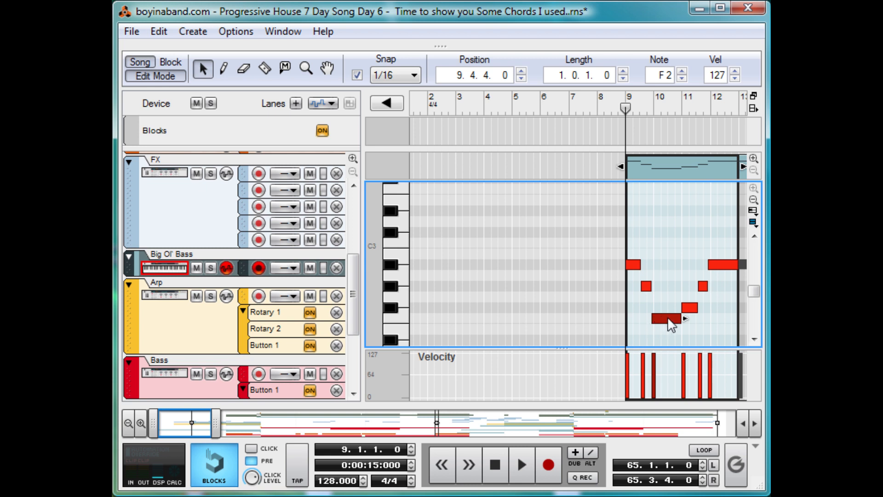
click(681, 305)
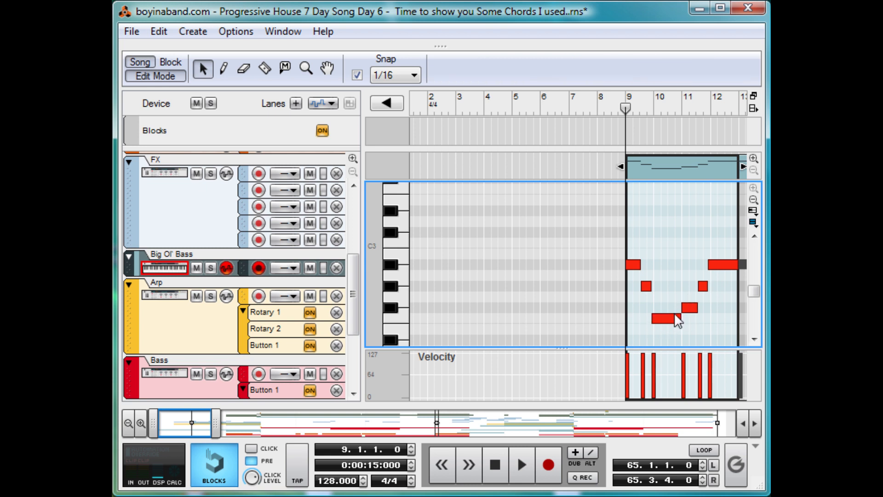
- Select the Big Ol' Bass clip's F#2 note at 11.1.1, G#2 at 11.3.2 and A#2 at 11.4.4 in turn
click(693, 307)
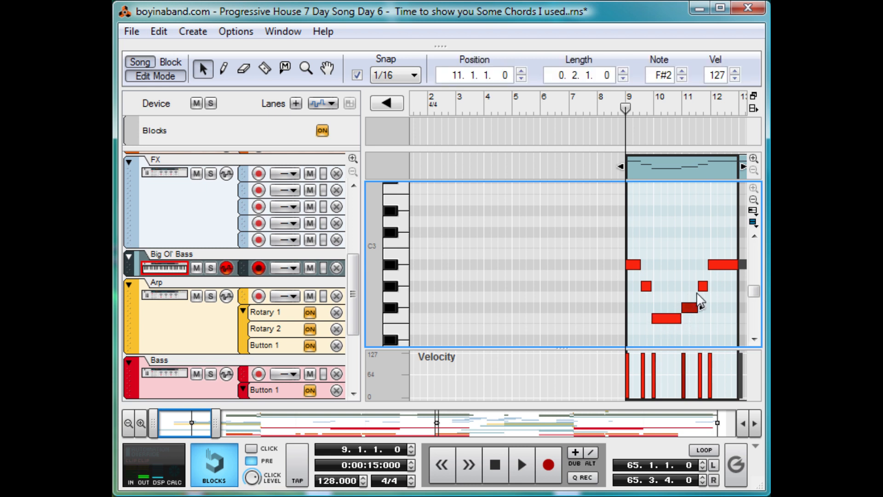
click(702, 285)
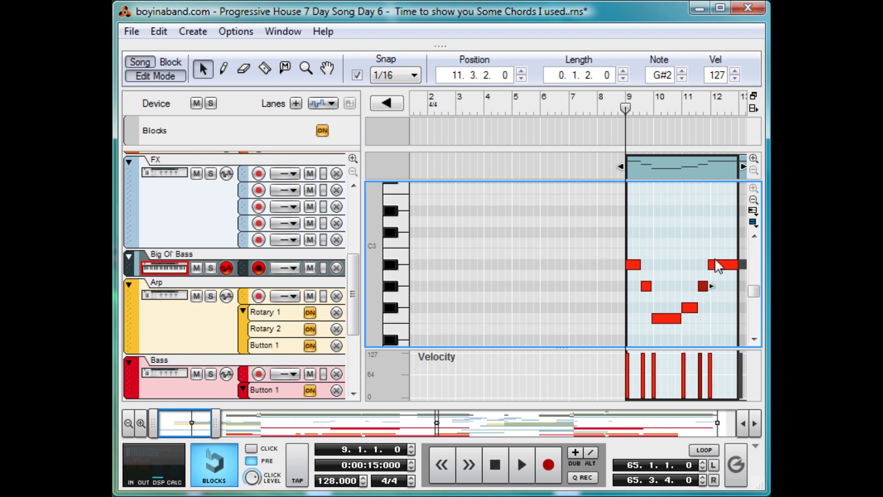
click(715, 258)
click(715, 261)
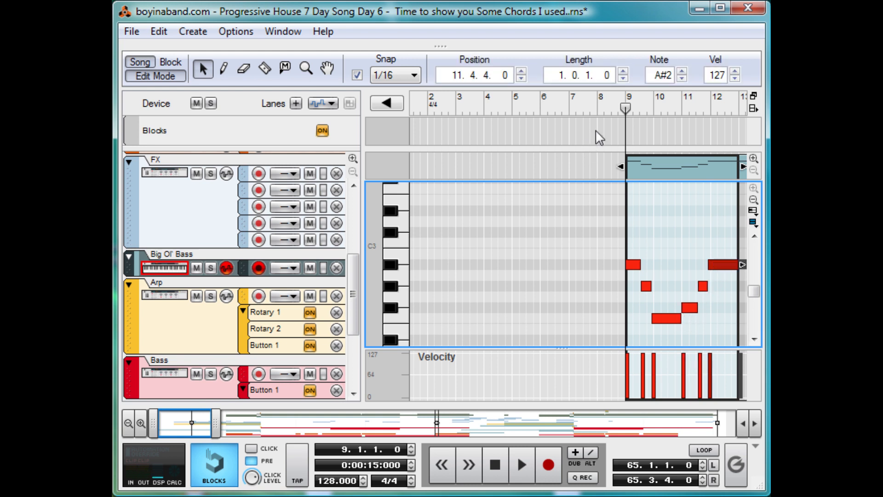
- Play the Big Ol' Bass clip from bar 9 into bar 12, then return to the song arrangement
key(space)
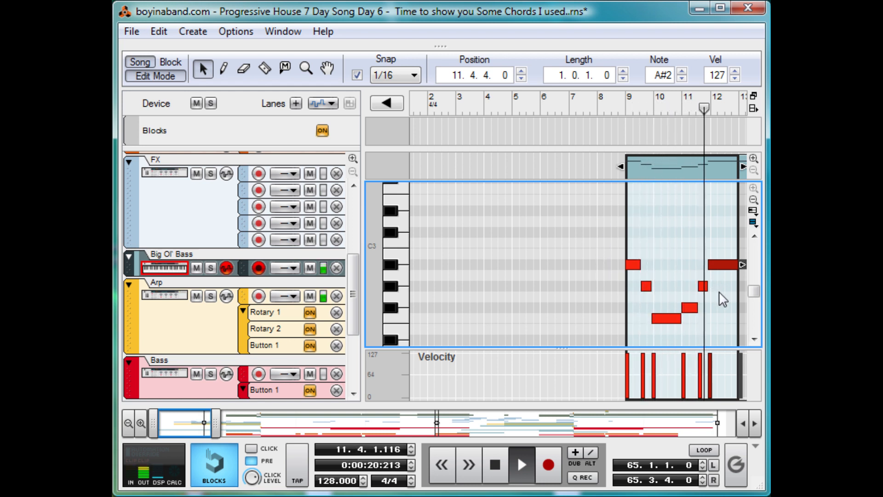
key(space)
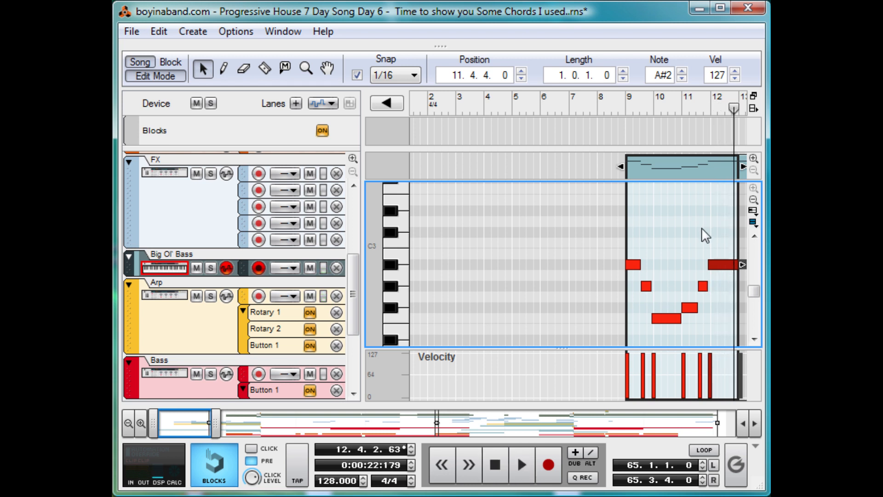
click(144, 72)
- Move the playhead to just before the loop markers at bar 65 and play the full arrangement into bar 65
scroll(455, 186, up, 5)
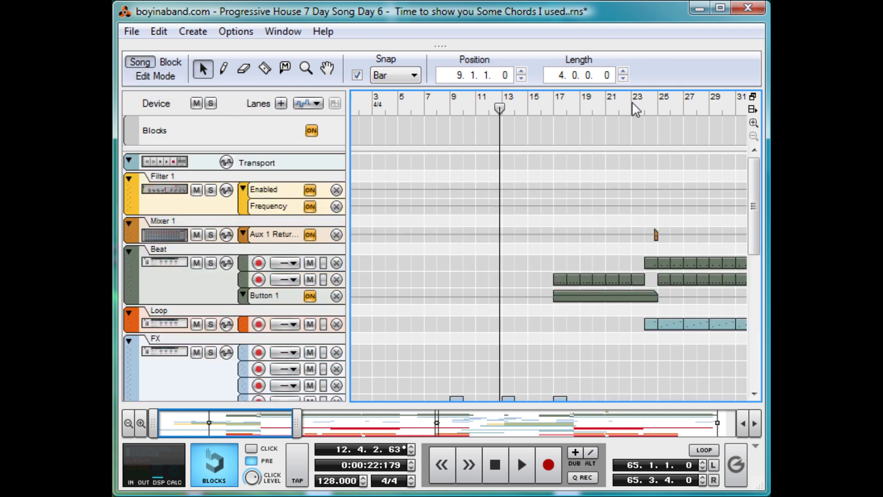
drag(646, 106, 484, 127)
key(space)
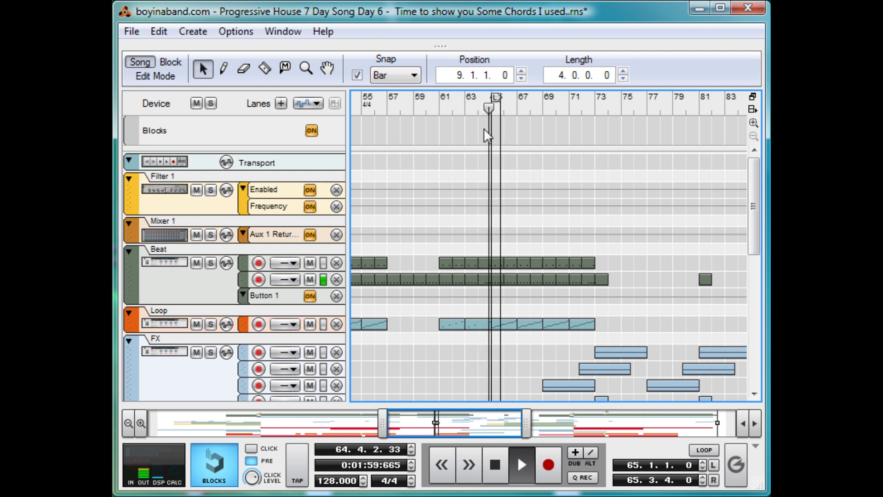
key(space)
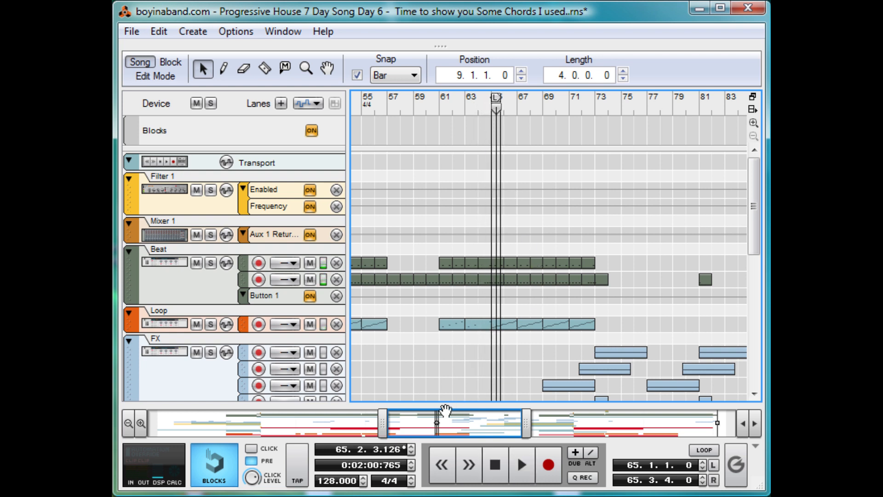
- Move the playhead past the loop markers and play the full arrangement into bar 69
drag(383, 423, 435, 423)
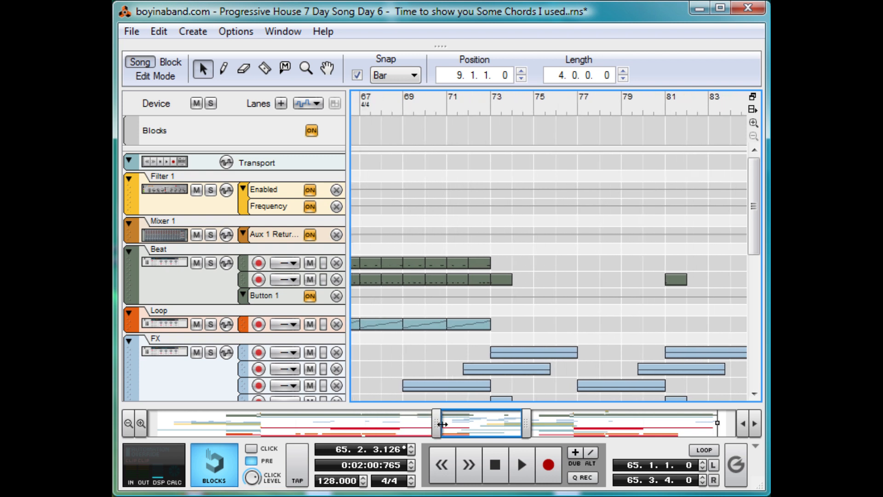
drag(525, 425, 471, 434)
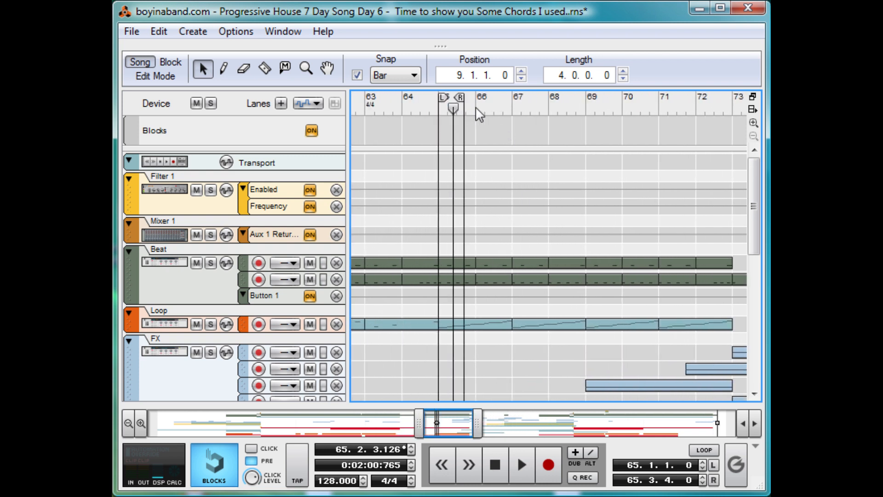
drag(476, 112, 500, 110)
click(530, 103)
key(space)
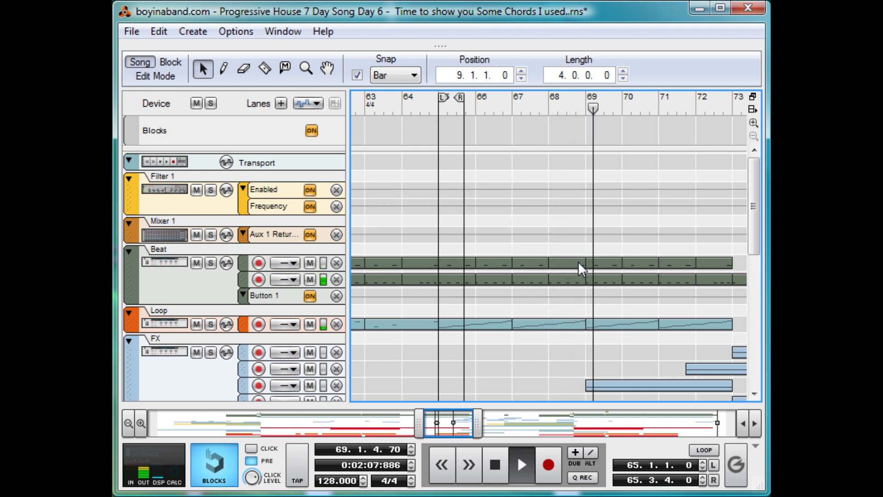
key(space)
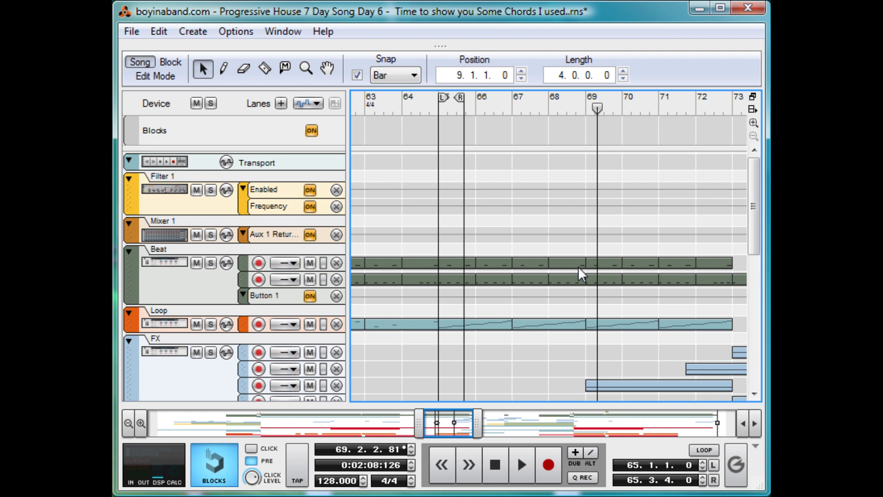